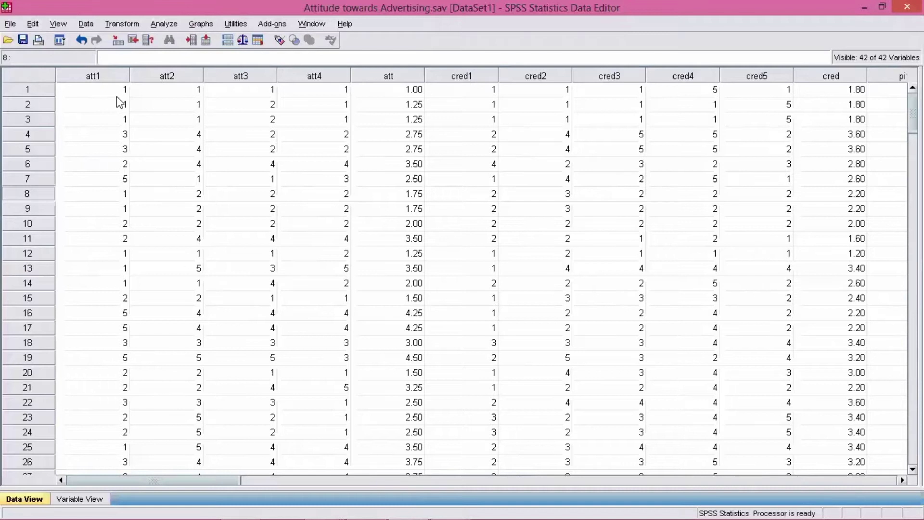
# - Look over the attitude item columns att1 to att4, the credibility item columns cred1 to cred5, and the cred and att score columns
pyautogui.click(121, 76)
pyautogui.moveTo(122, 77); pyautogui.dragTo(313, 91)
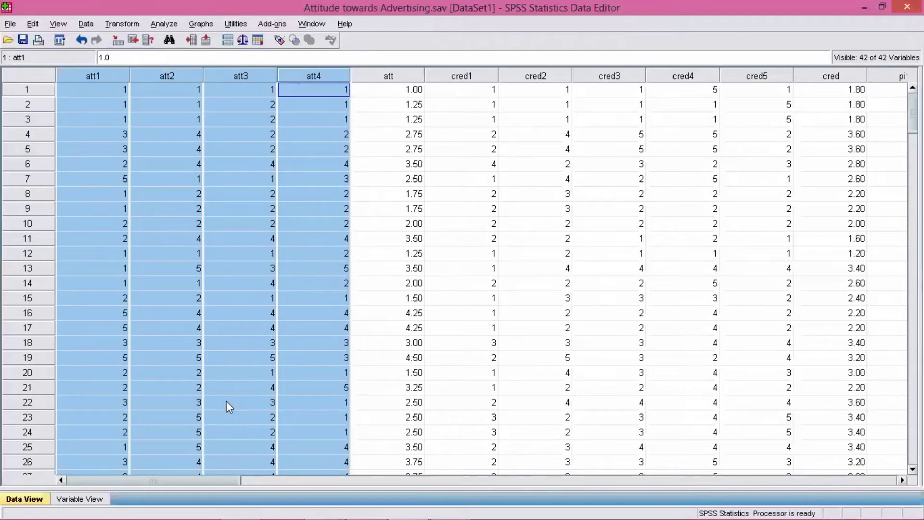
pyautogui.moveTo(468, 74); pyautogui.dragTo(753, 76)
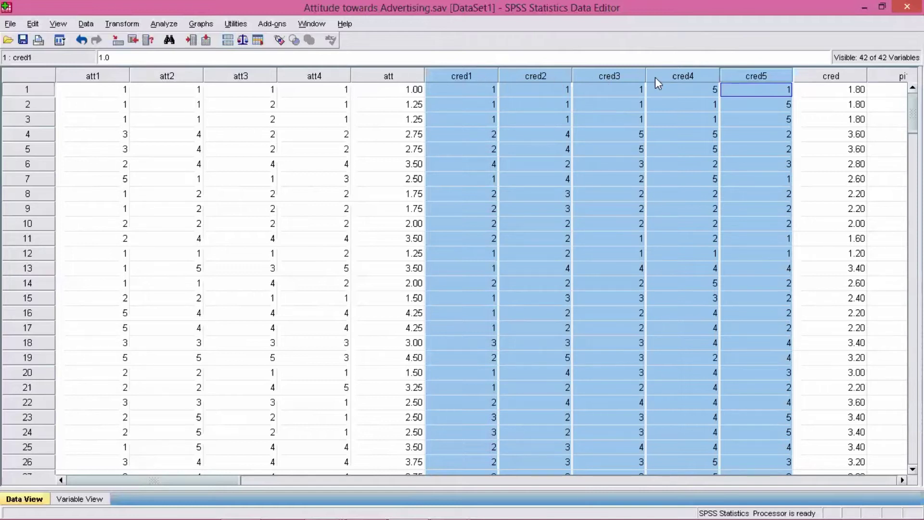
pyautogui.click(762, 96)
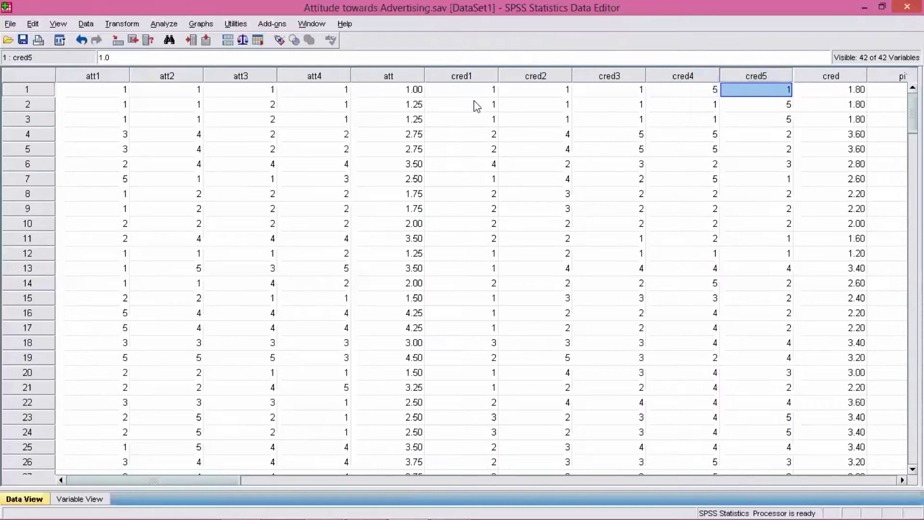
pyautogui.click(838, 81)
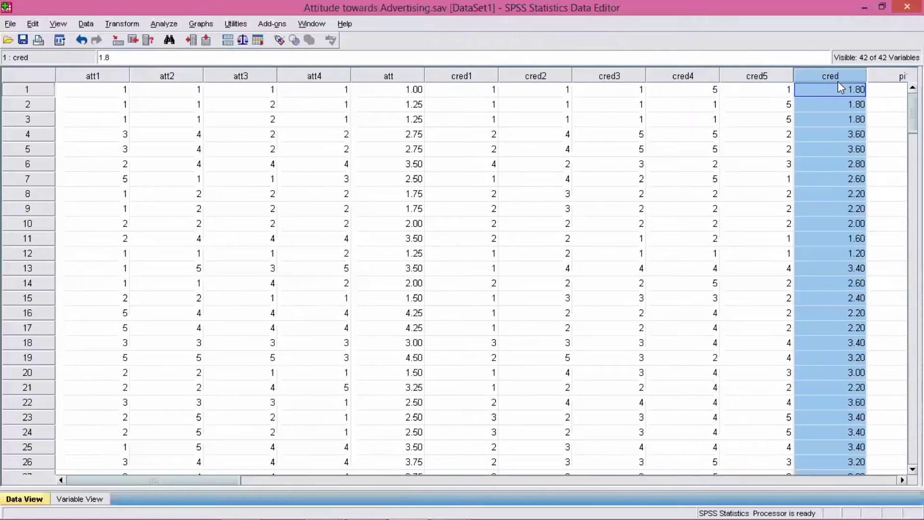
pyautogui.click(378, 75)
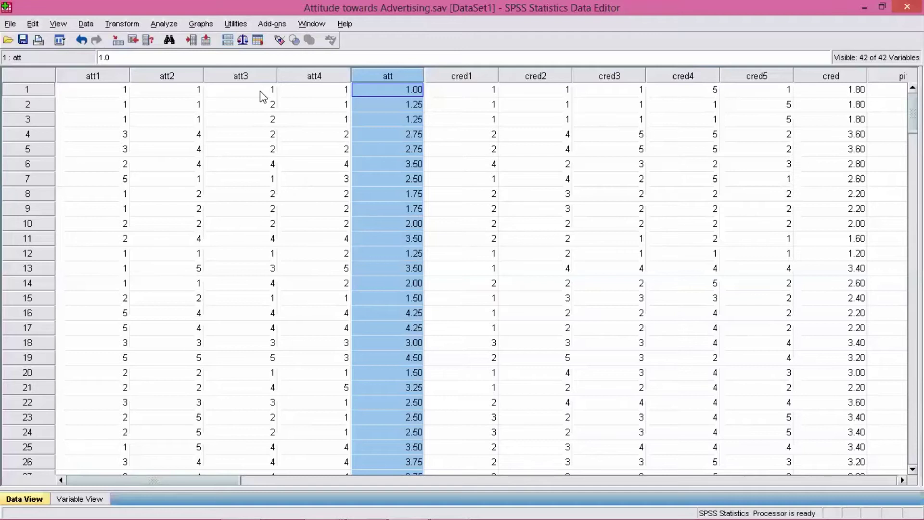
# - Start a Reliability Analysis and add att1, att2, att3 and att4 as the scale items
pyautogui.click(160, 27)
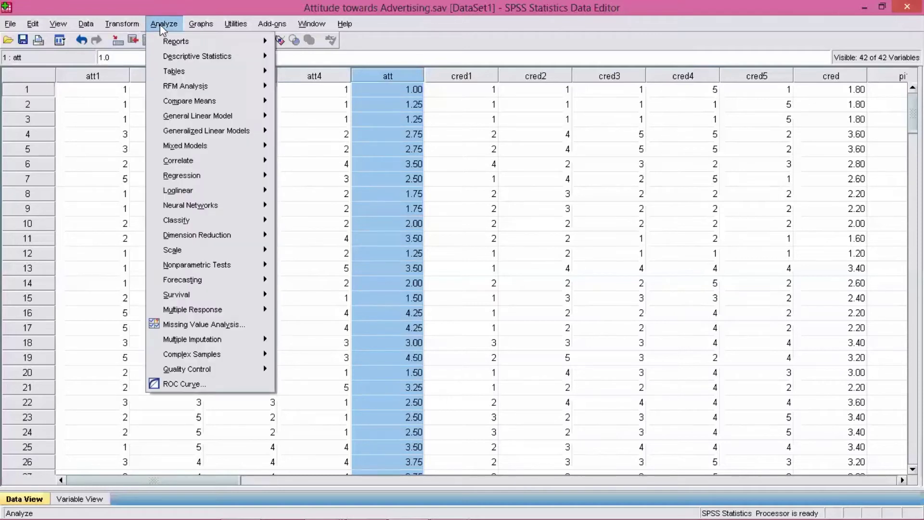
pyautogui.moveTo(200, 253)
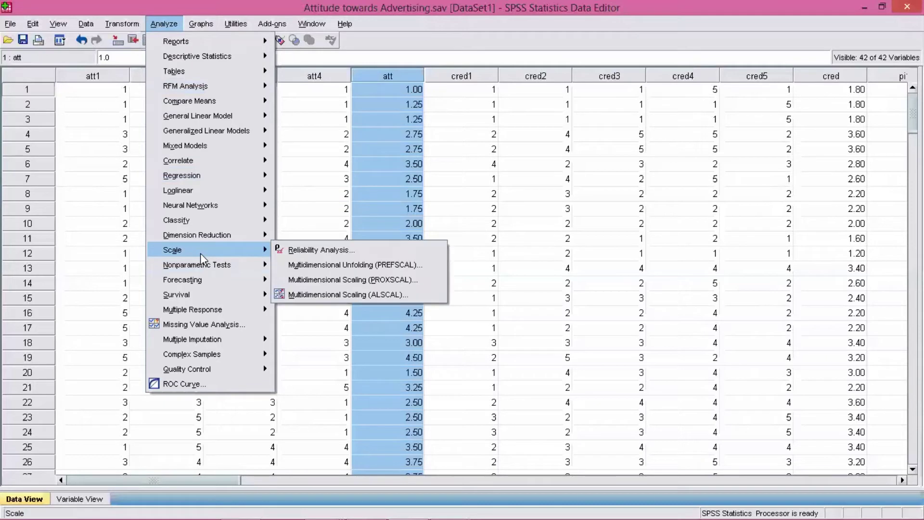
pyautogui.click(302, 252)
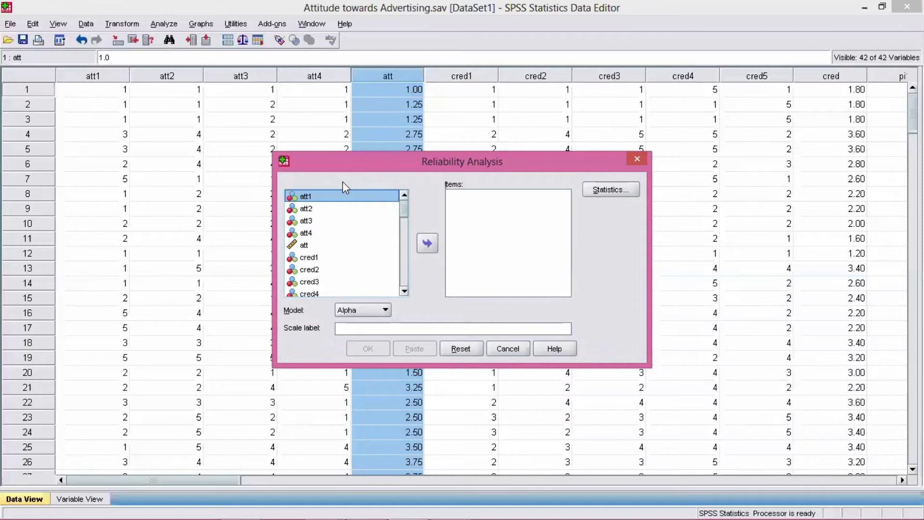
pyautogui.keyDown('shift'); pyautogui.click(312, 209); pyautogui.keyUp('shift')
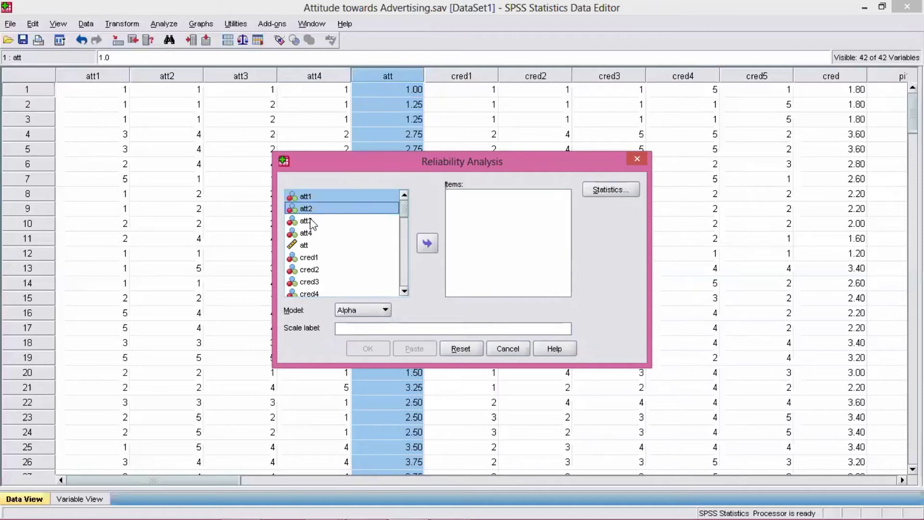
pyautogui.keyDown('shift'); pyautogui.click(311, 234); pyautogui.keyUp('shift')
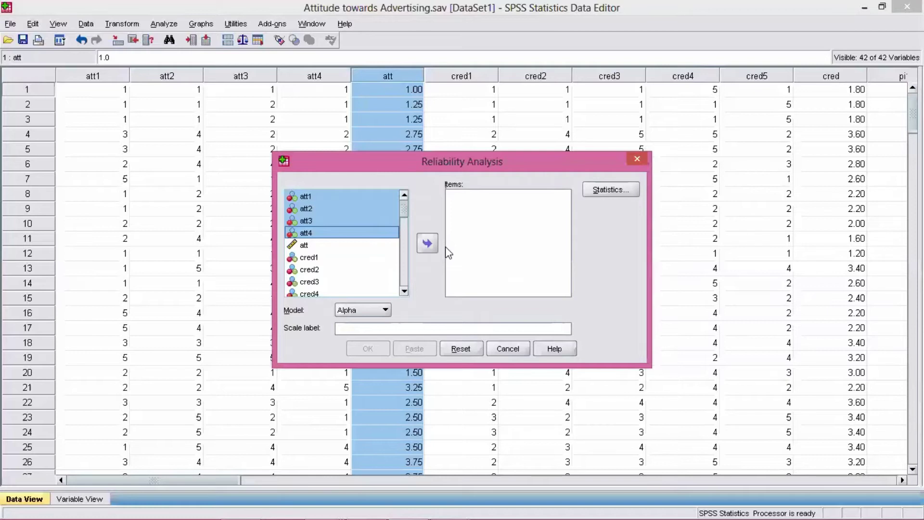
pyautogui.click(428, 243)
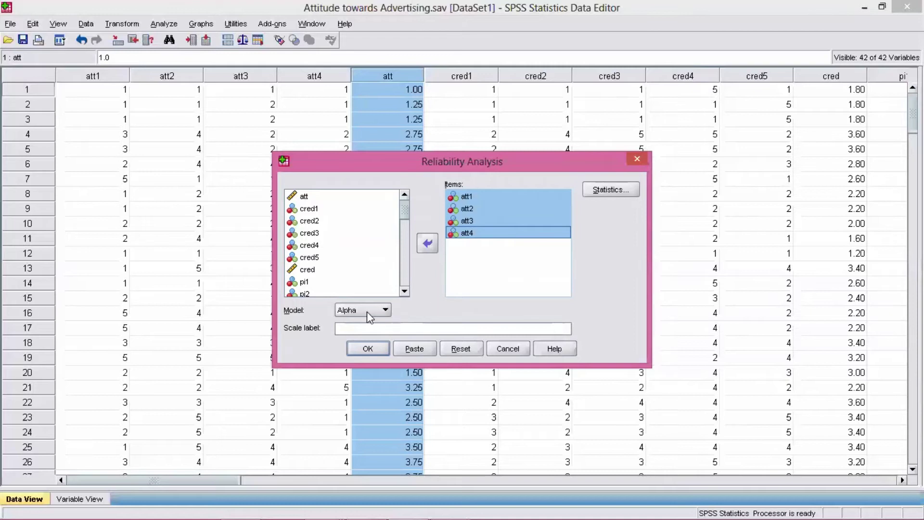
# - Request descriptives for item, scale and scale if item deleted plus inter-item correlations, and run the Alpha reliability analysis
pyautogui.click(613, 190)
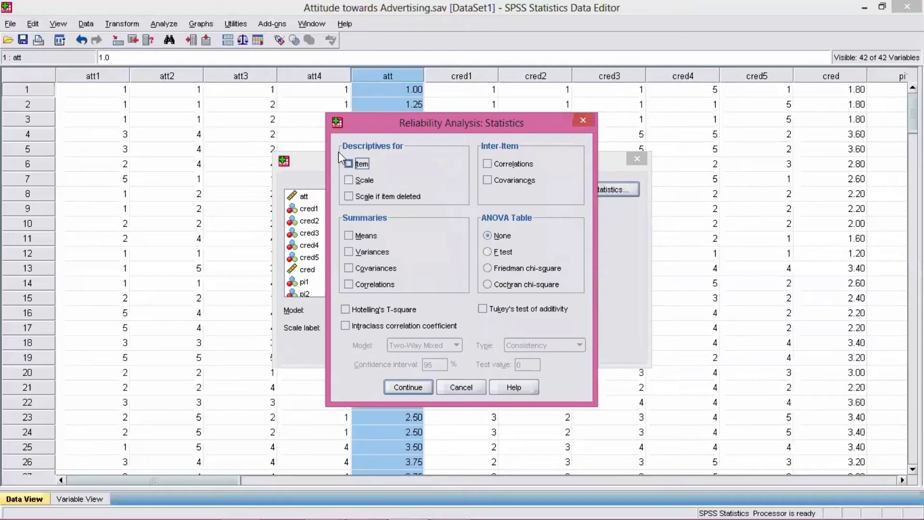
pyautogui.click(355, 165)
pyautogui.click(359, 200)
pyautogui.click(500, 163)
pyautogui.click(403, 388)
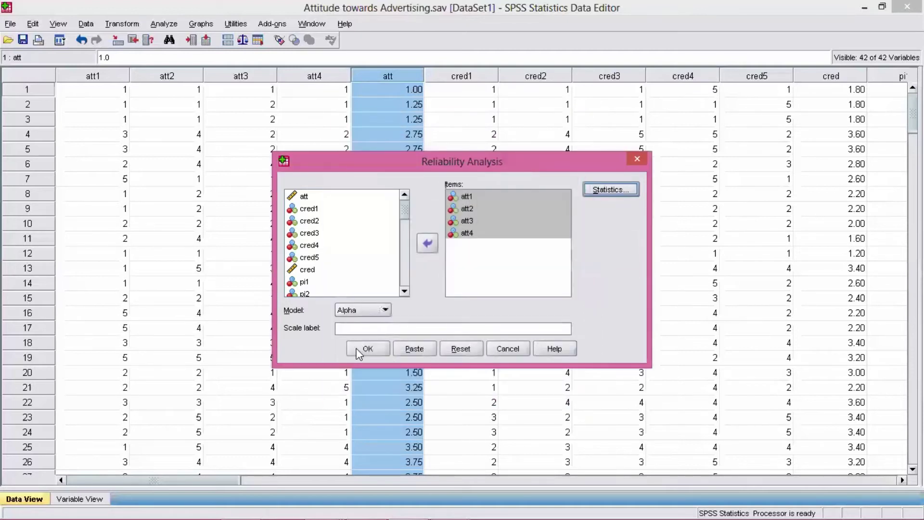
pyautogui.click(367, 348)
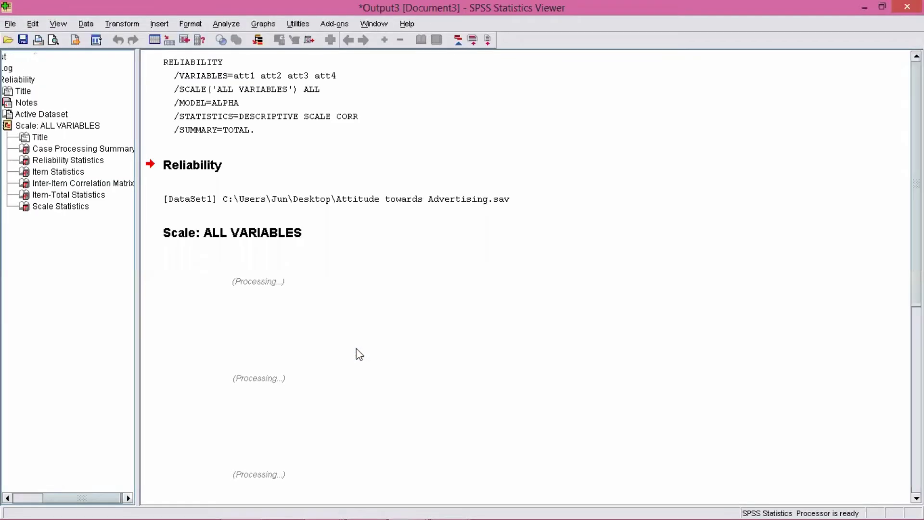
# - Examine the att1 to att4 reliability output, comparing Cronbach's Alpha with the alpha-if-item-deleted values in the Item-Total Statistics table
pyautogui.scroll(-3, 448, 230)
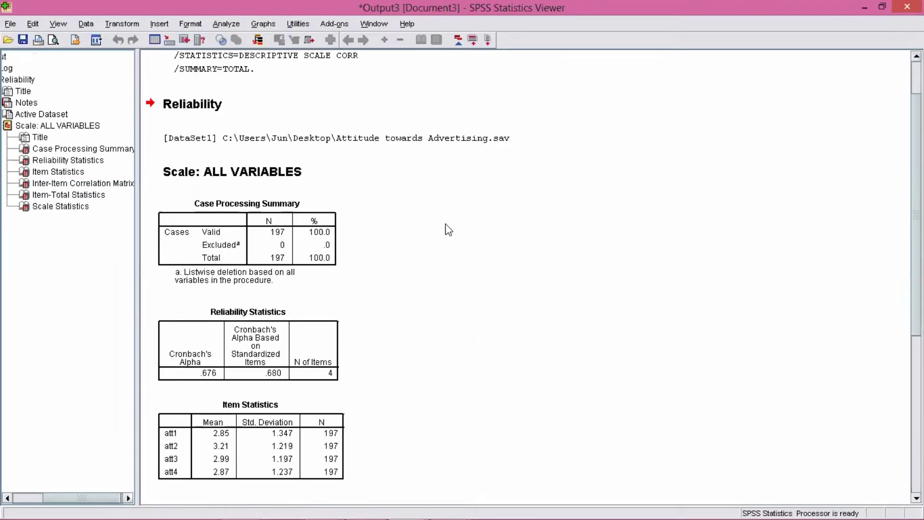
pyautogui.scroll(-3, 448, 230)
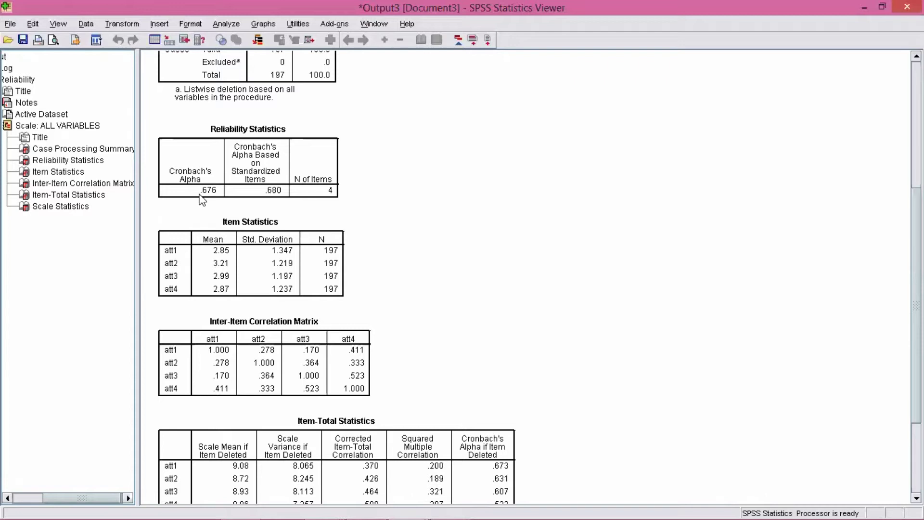
pyautogui.scroll(-3, 203, 200)
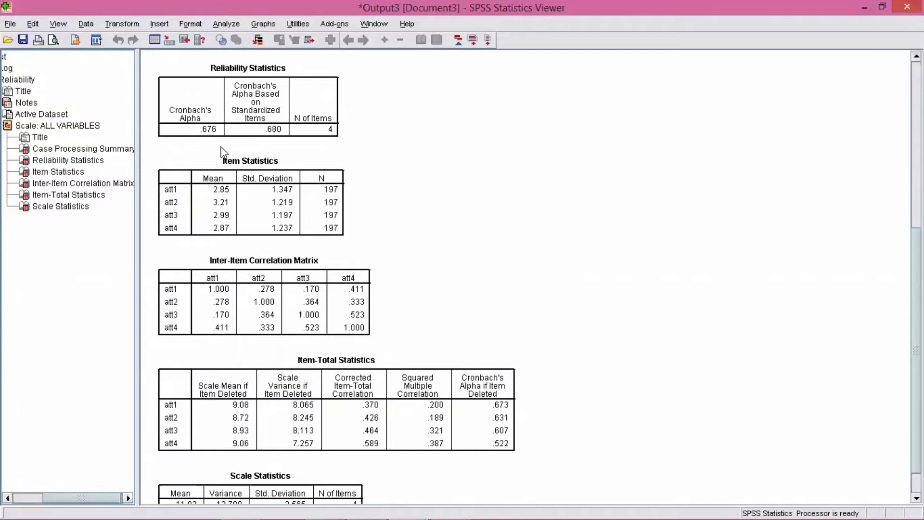
pyautogui.scroll(3, 223, 151)
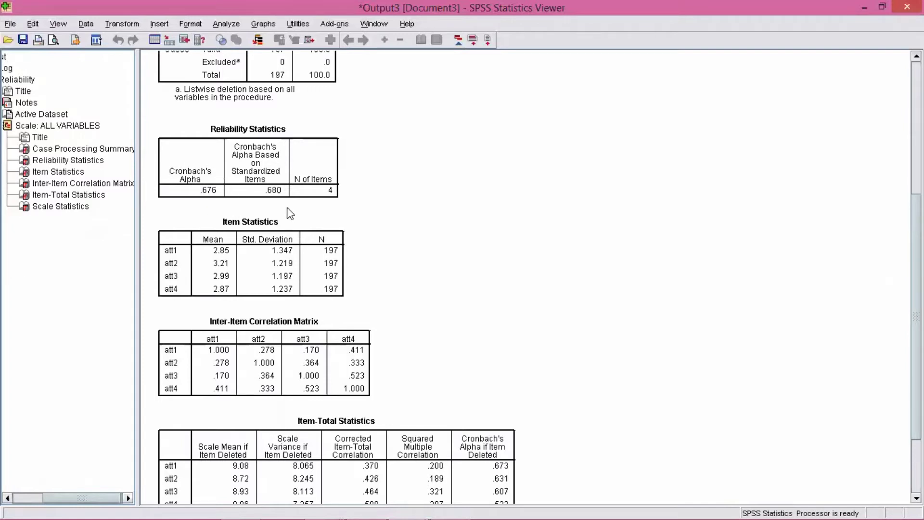
pyautogui.scroll(3, 293, 212)
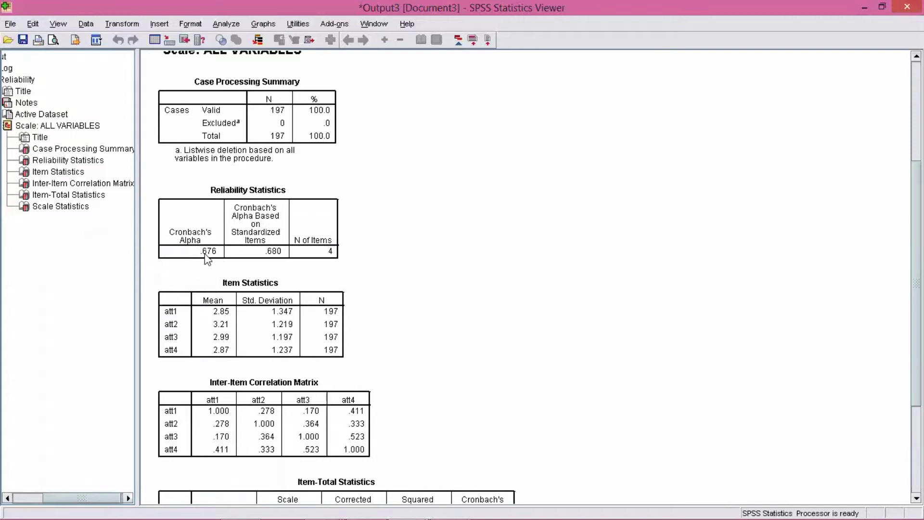
pyautogui.scroll(-3, 348, 257)
pyautogui.scroll(-5, 348, 258)
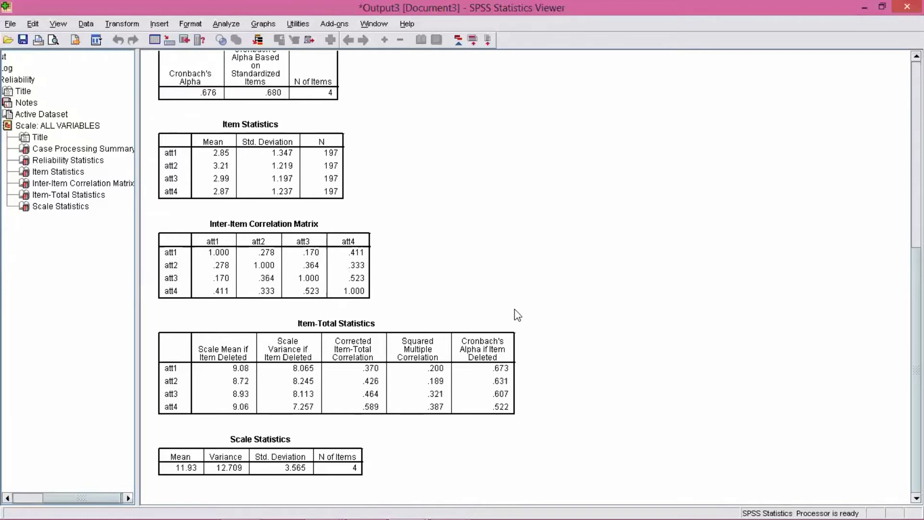
pyautogui.scroll(3, 433, 232)
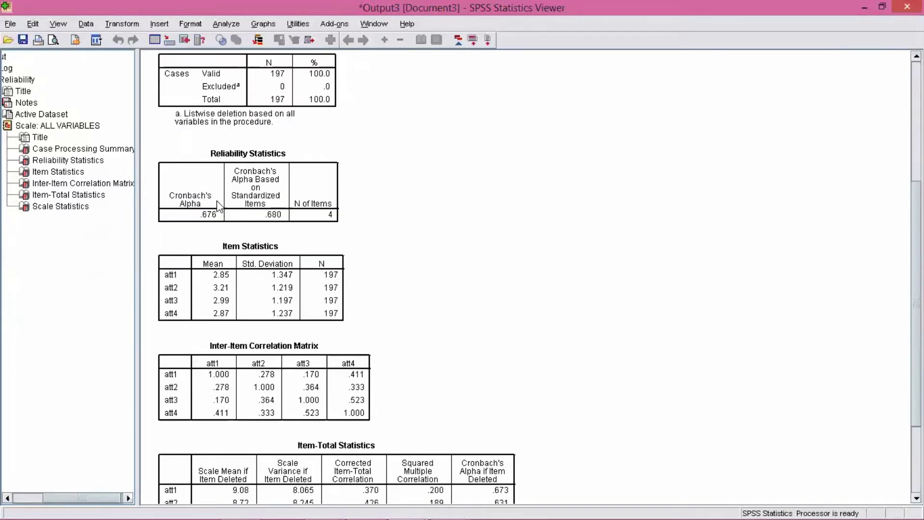
pyautogui.scroll(-2, 400, 231)
pyautogui.scroll(-2, 405, 230)
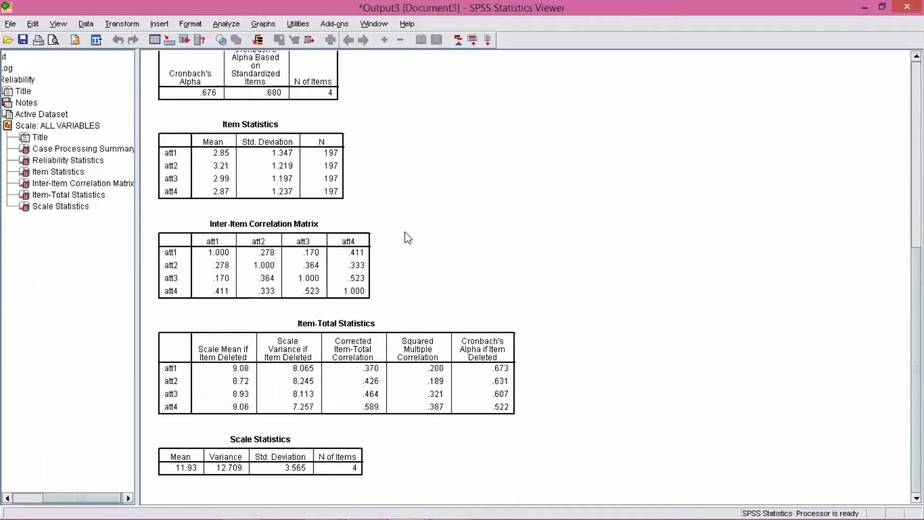
pyautogui.click(485, 348)
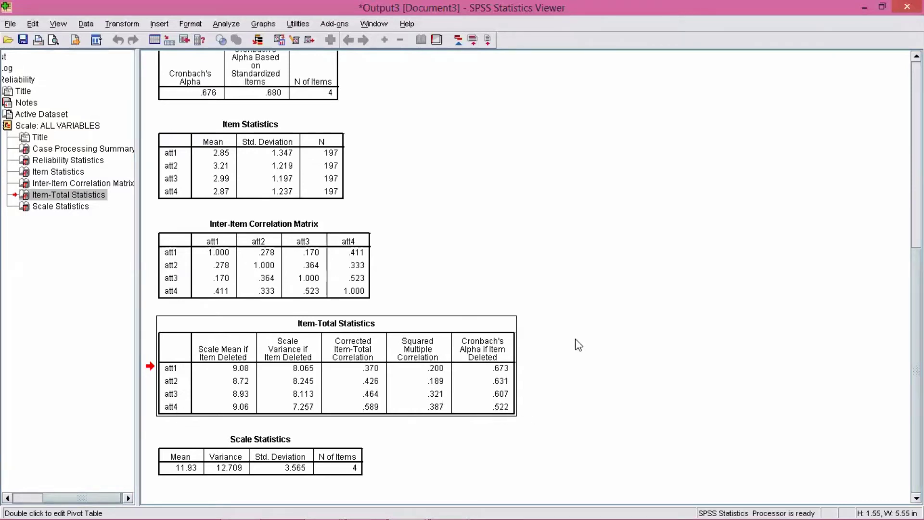
pyautogui.scroll(2, 575, 339)
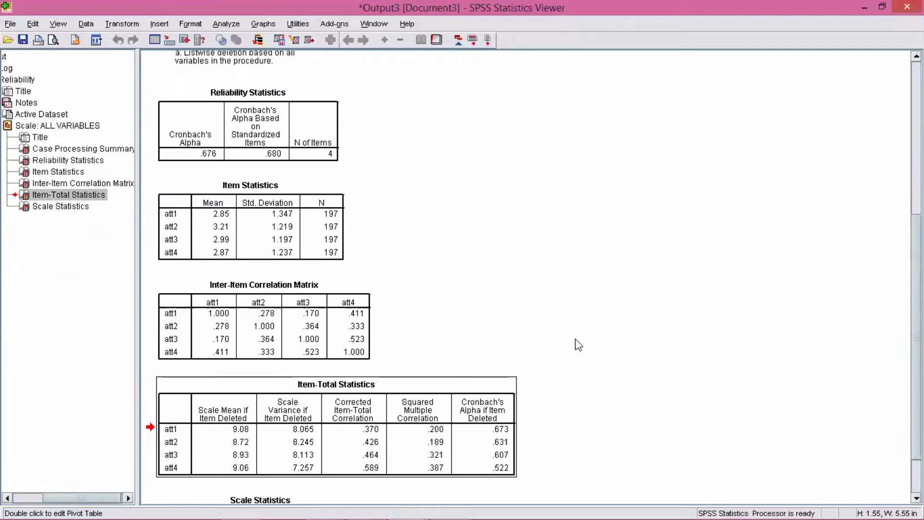
pyautogui.scroll(-2, 371, 238)
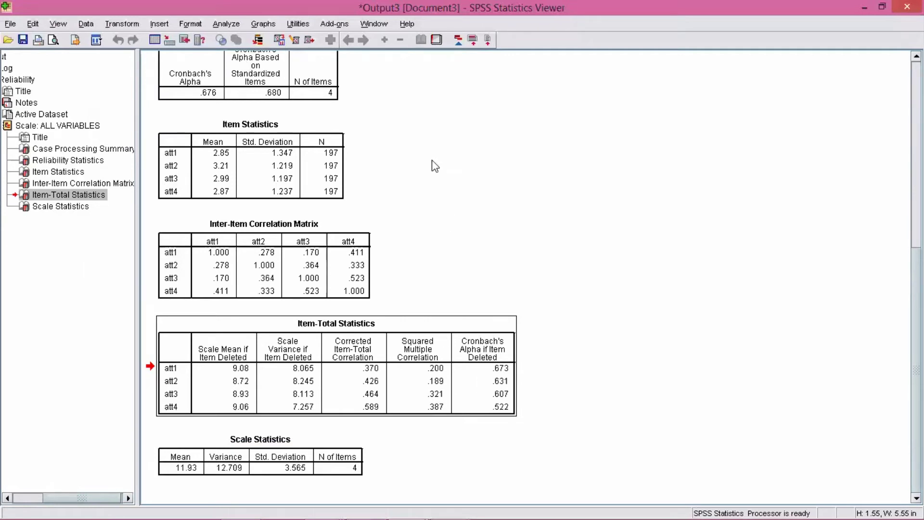
pyautogui.scroll(1, 434, 165)
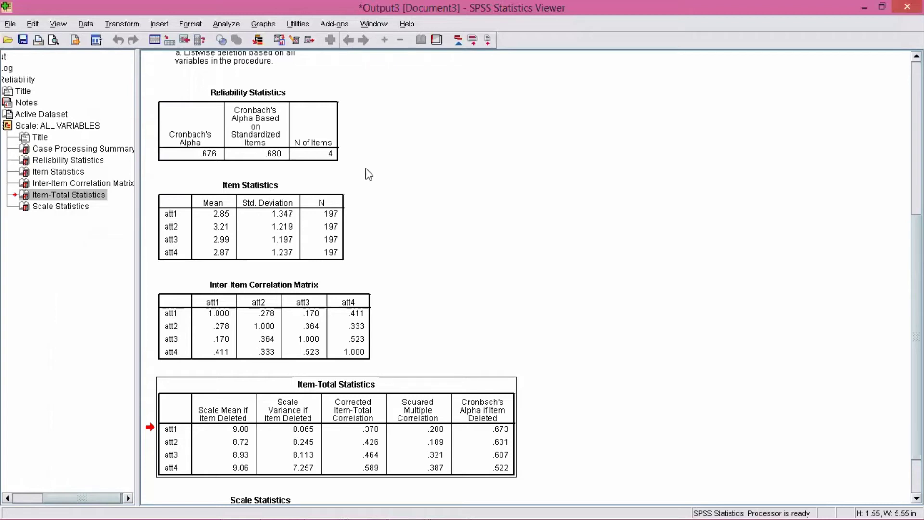
# - Reopen the Reliability Analysis and remove att1 to att4 from the scale items
pyautogui.click(229, 25)
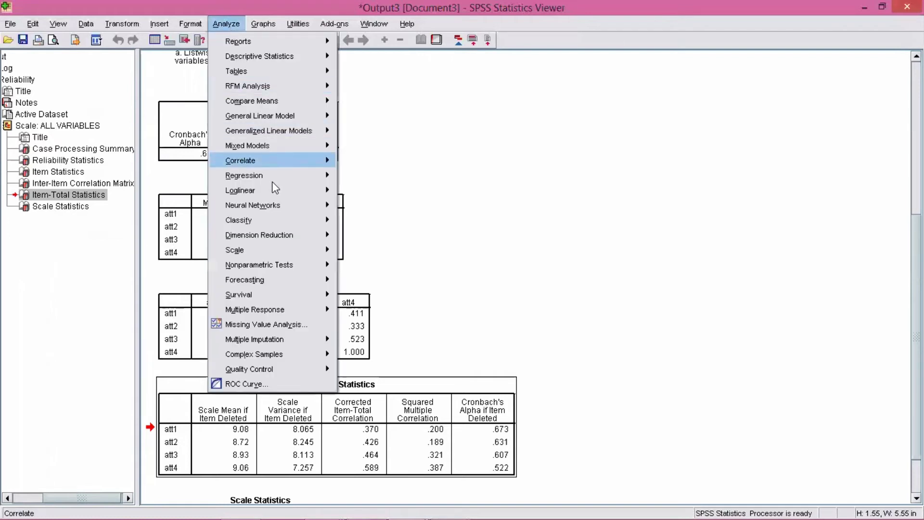
pyautogui.moveTo(277, 250)
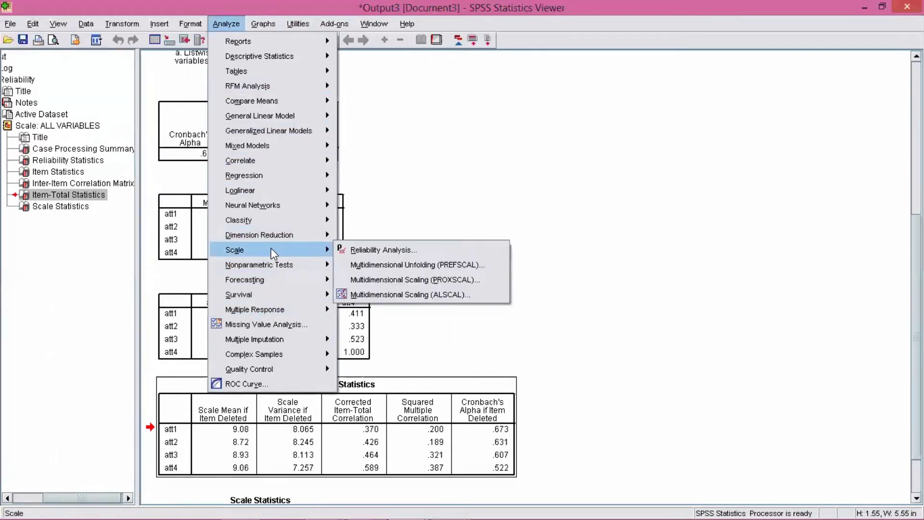
pyautogui.click(360, 253)
pyautogui.click(481, 236)
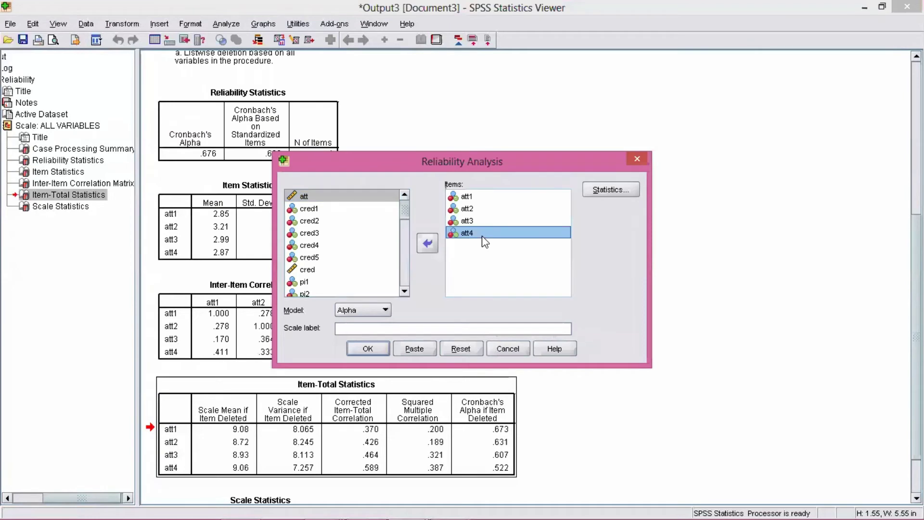
pyautogui.hotkey('ctrl', 'a')
pyautogui.click(435, 246)
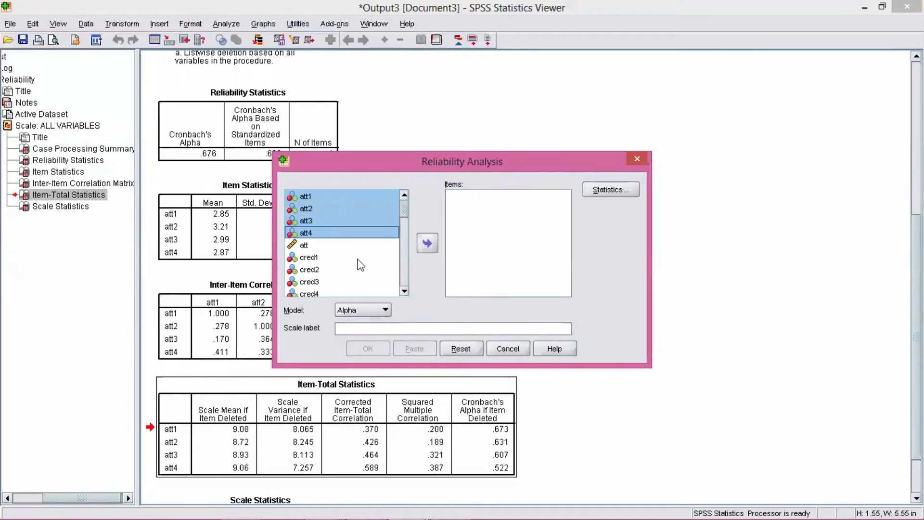
# - Add cred1 to cred5 as the scale items and run the Alpha reliability analysis
pyautogui.click(338, 259)
pyautogui.scroll(-2, 336, 258)
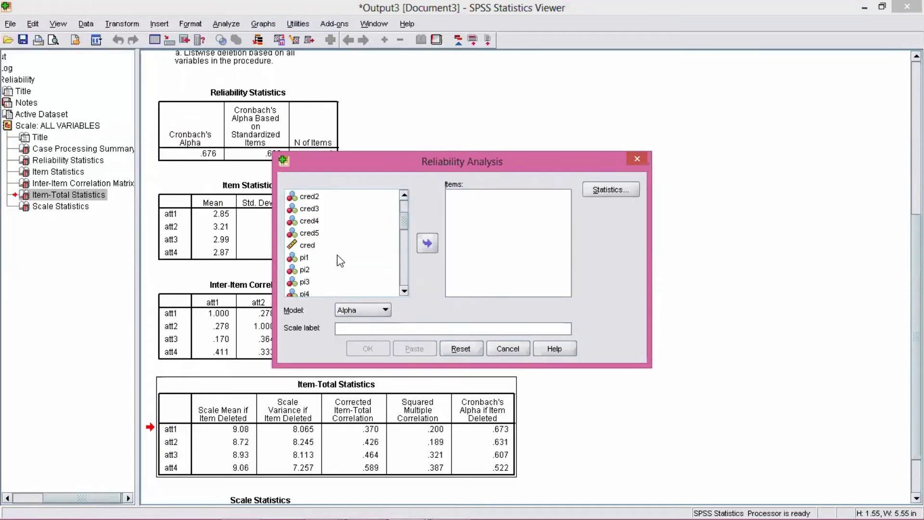
pyautogui.keyDown('shift'); pyautogui.click(317, 233); pyautogui.keyUp('shift')
pyautogui.click(427, 243)
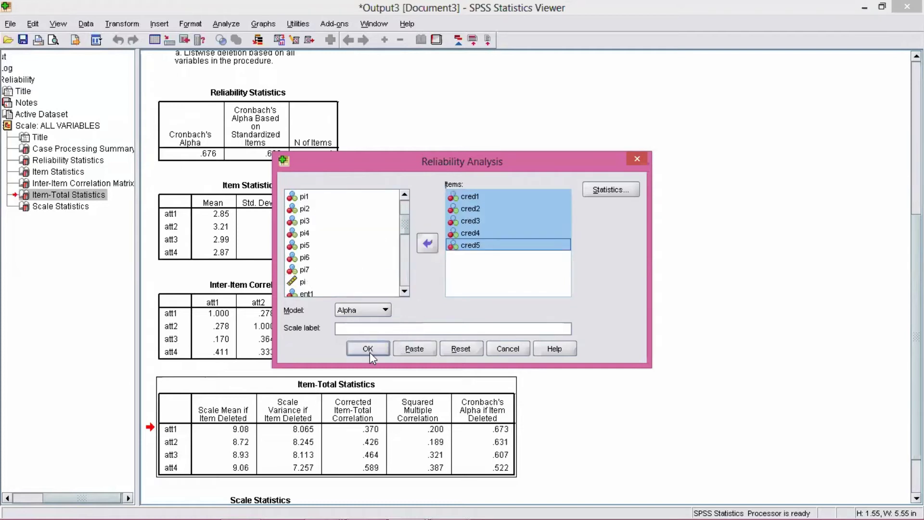
pyautogui.click(373, 348)
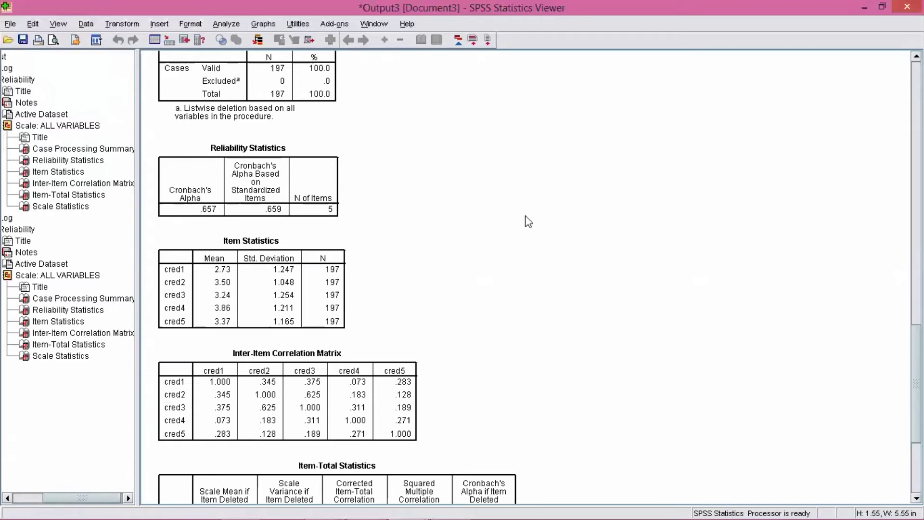
# - Review the Cronbach's Alpha, inter-item correlations and Item-Total Statistics for the cred1 to cred5 scale
pyautogui.scroll(-2, 525, 216)
pyautogui.scroll(-2, 525, 217)
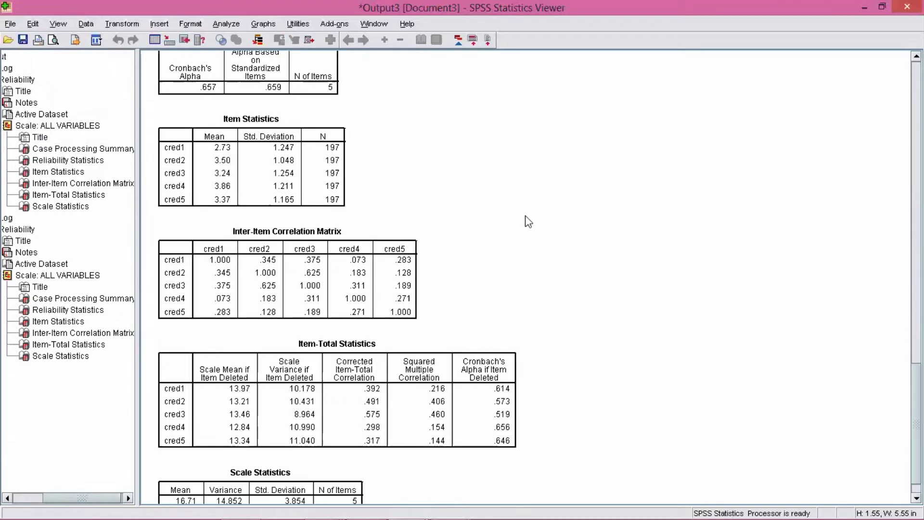
pyautogui.scroll(2, 525, 216)
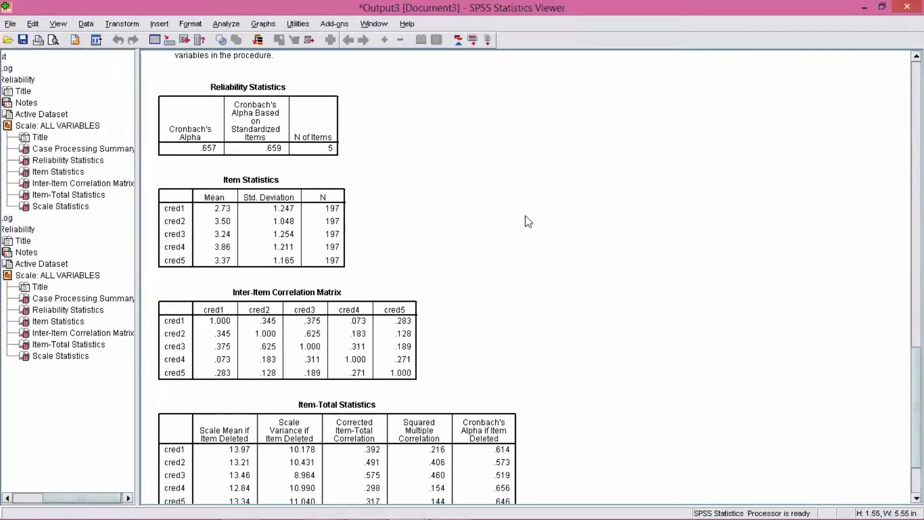
# - Reopen the Reliability Analysis and remove cred1 to cred5 from the scale items
pyautogui.scroll(-3, 524, 220)
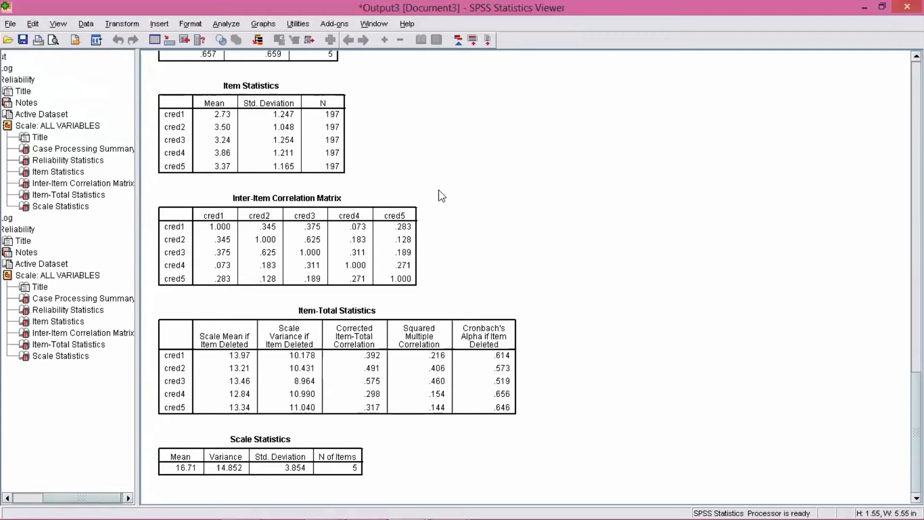
pyautogui.click(228, 25)
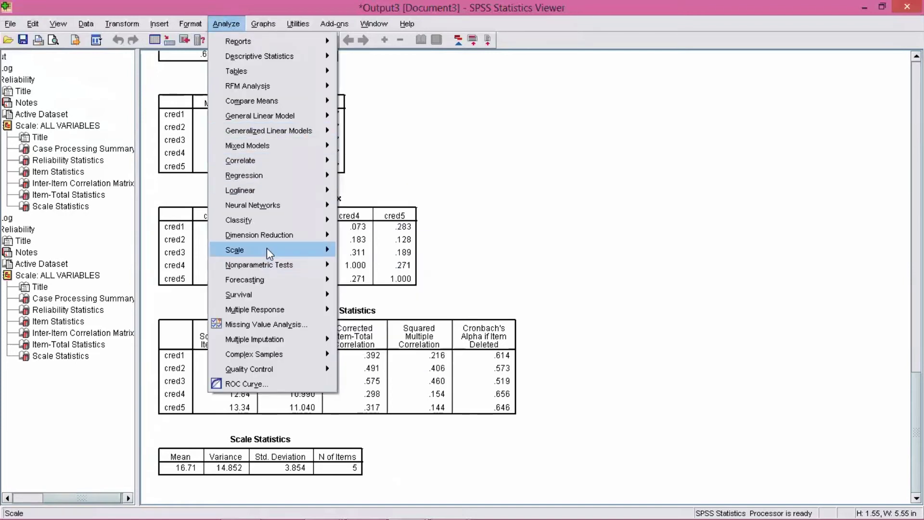
pyautogui.moveTo(266, 248)
pyautogui.click(380, 249)
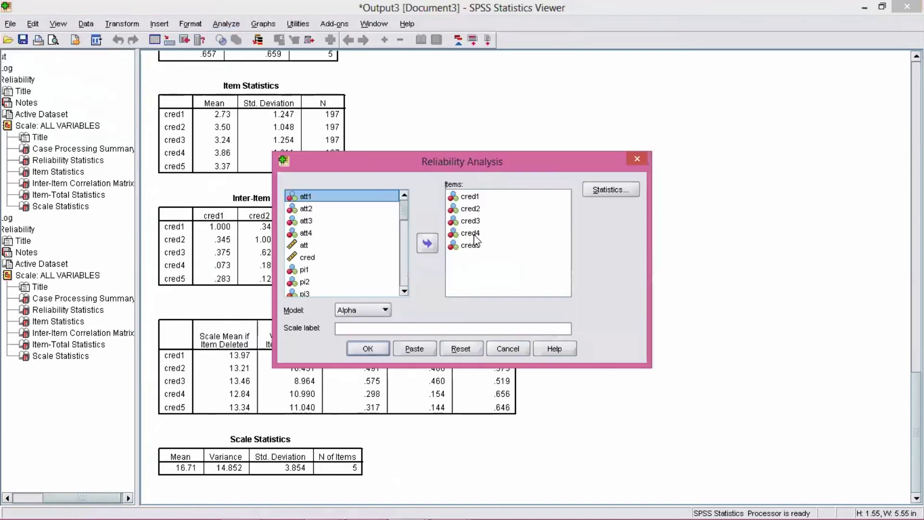
pyautogui.click(428, 244)
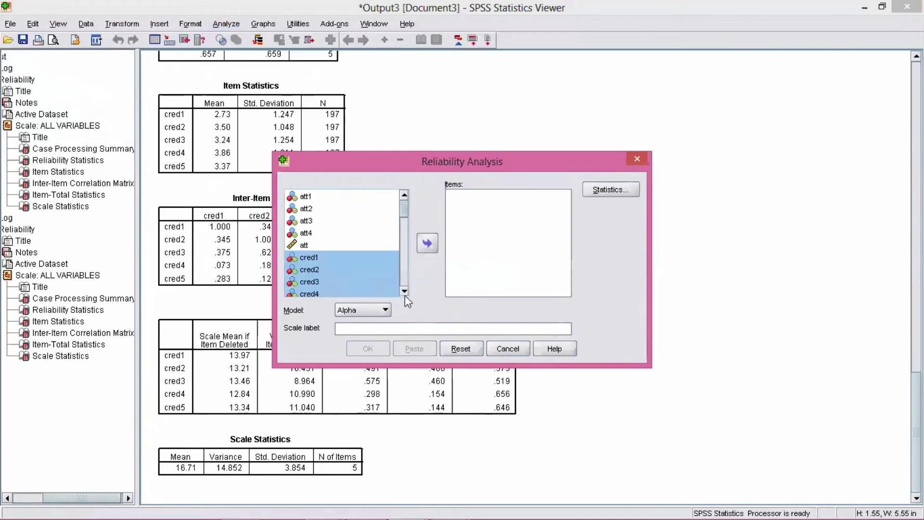
# - Add pi1 to pi7 as the scale items and run the Alpha reliability analysis
pyautogui.scroll(-3, 405, 292)
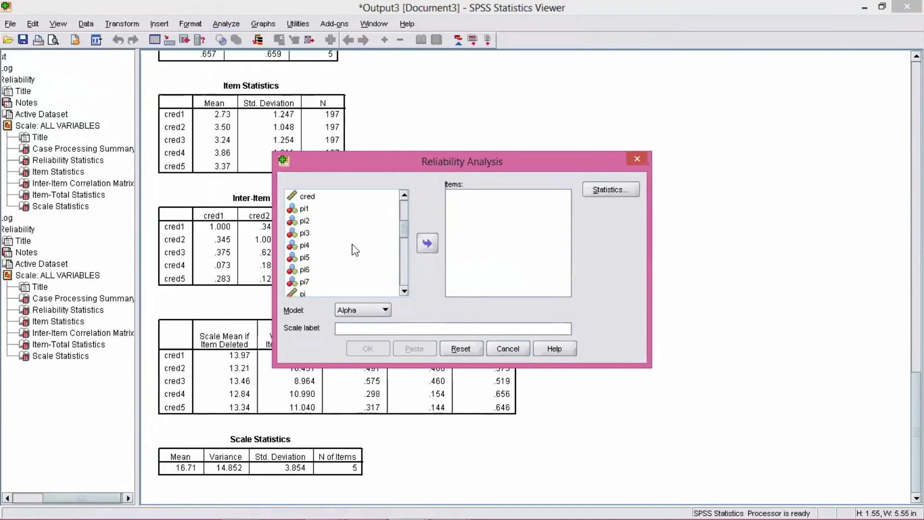
pyautogui.click(329, 210)
pyautogui.keyDown('shift'); pyautogui.click(317, 281); pyautogui.keyUp('shift')
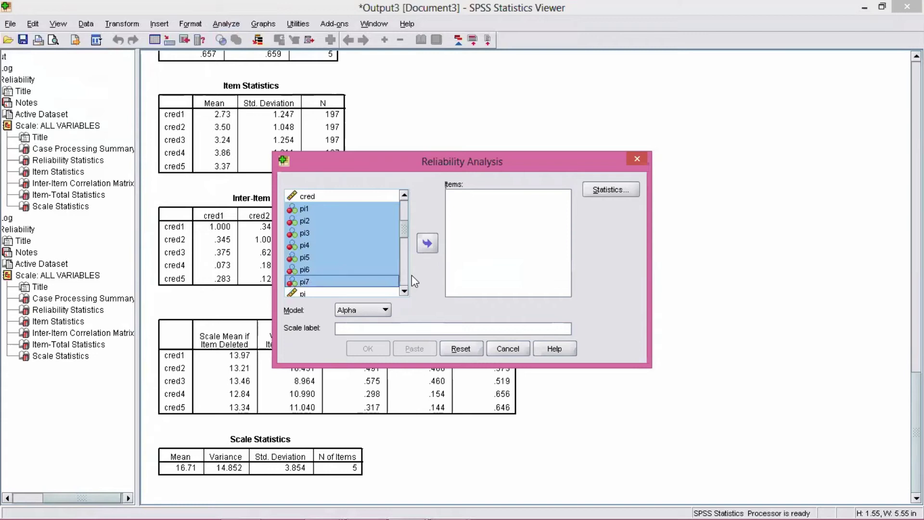
pyautogui.click(427, 243)
pyautogui.click(368, 350)
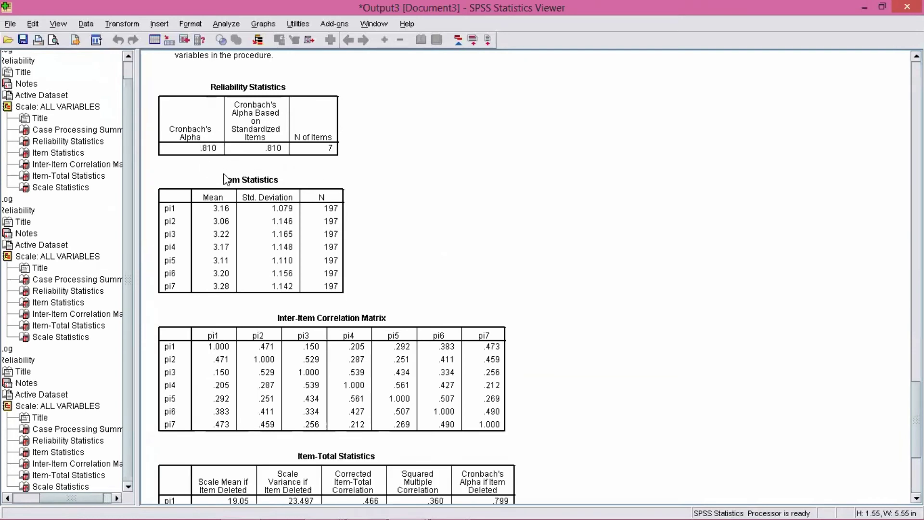
# - Review the pi1 to pi7 reliability output, comparing Cronbach's Alpha with the alpha-if-item-deleted values in the Item-Total Statistics table
pyautogui.scroll(-3, 226, 167)
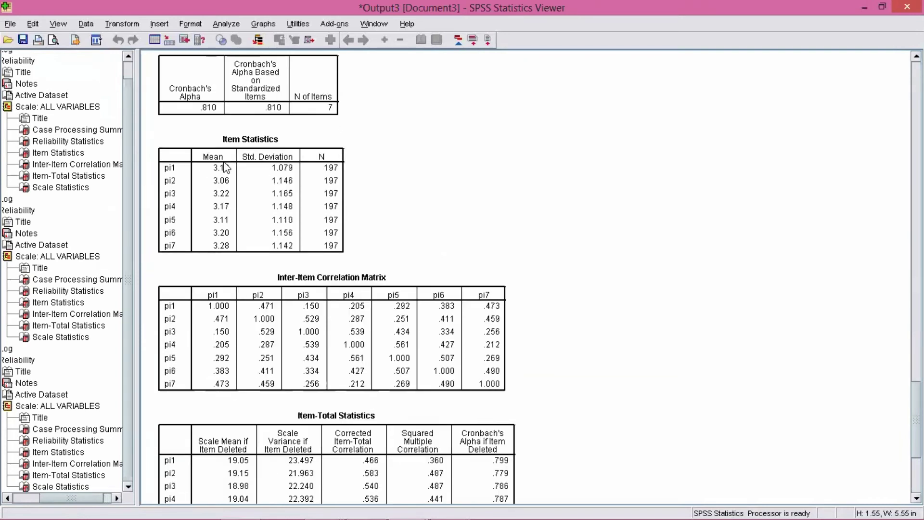
pyautogui.scroll(-3, 226, 167)
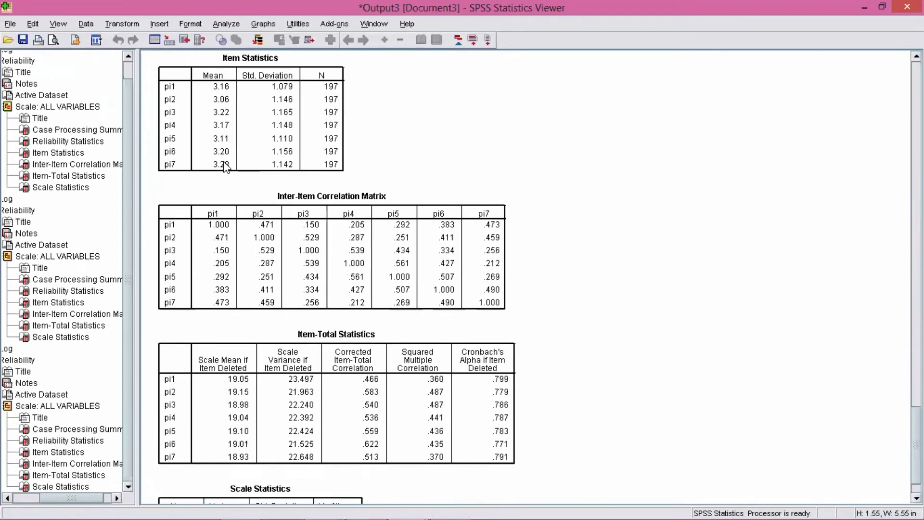
pyautogui.scroll(3, 226, 167)
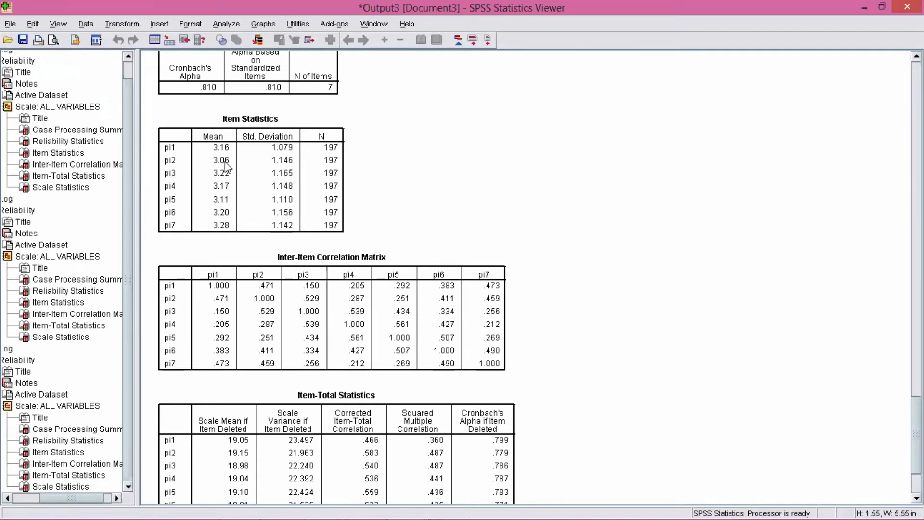
pyautogui.scroll(-3, 224, 162)
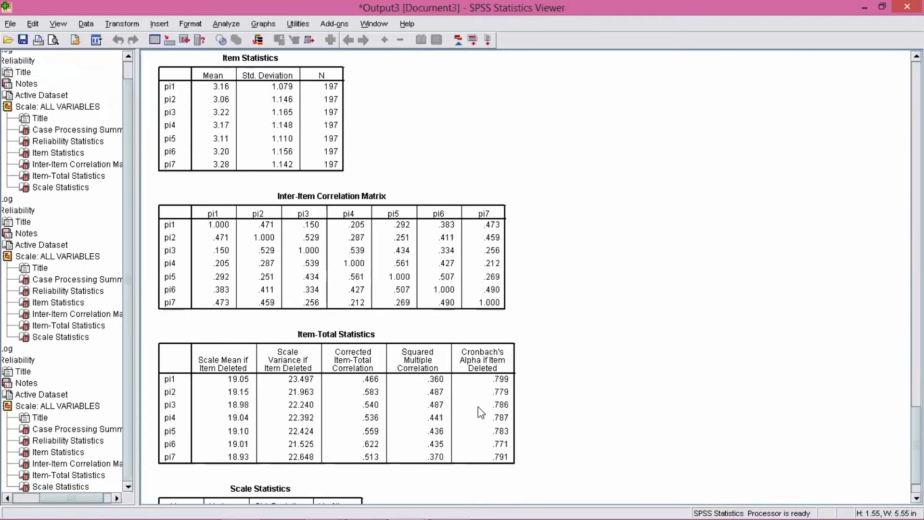
pyautogui.scroll(3, 259, 145)
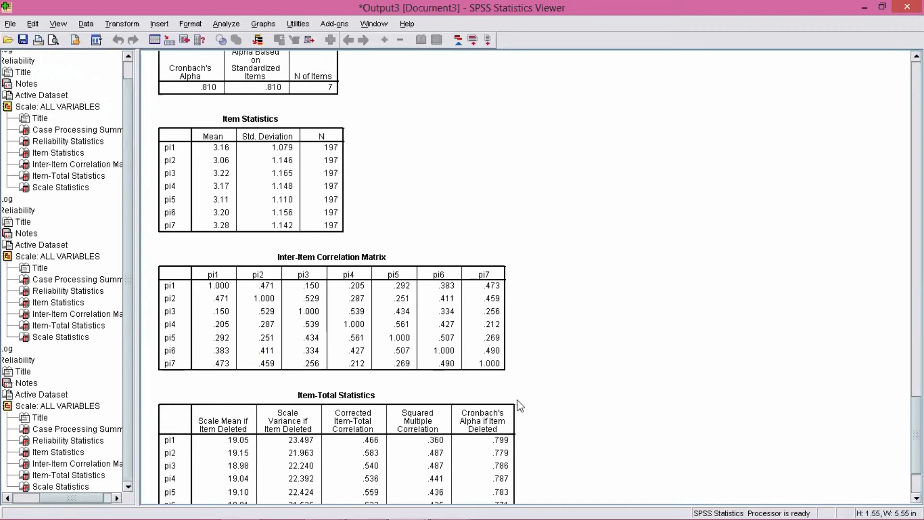
pyautogui.scroll(-6, 515, 414)
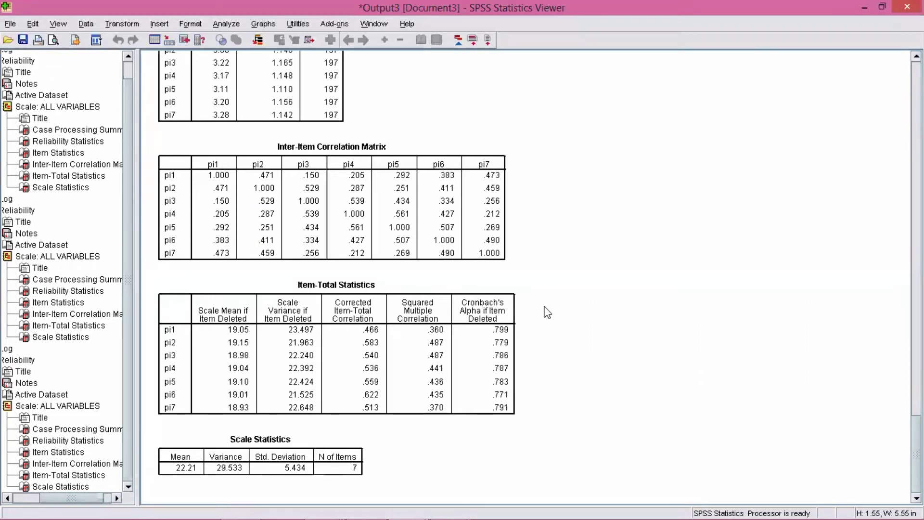
pyautogui.scroll(2, 439, 281)
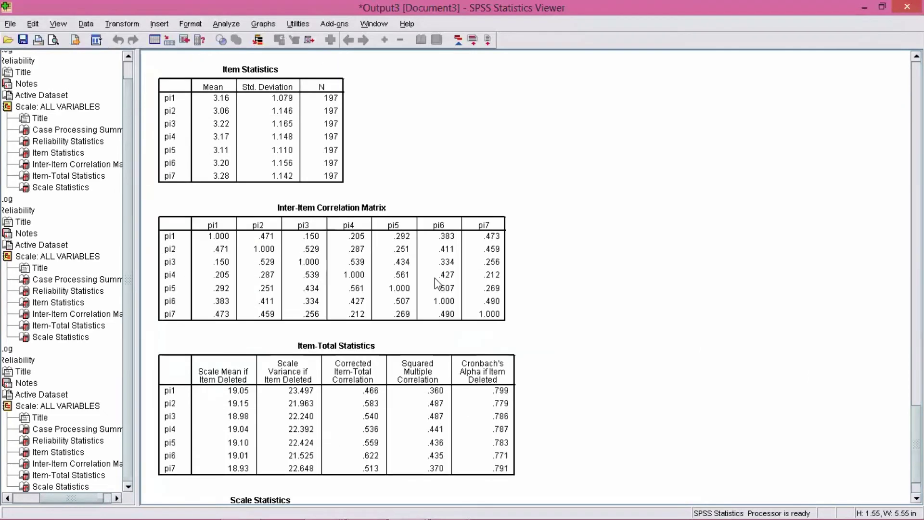
# - Reopen the Reliability Analysis and clear pi1 to pi7 from the scale items
pyautogui.click(227, 23)
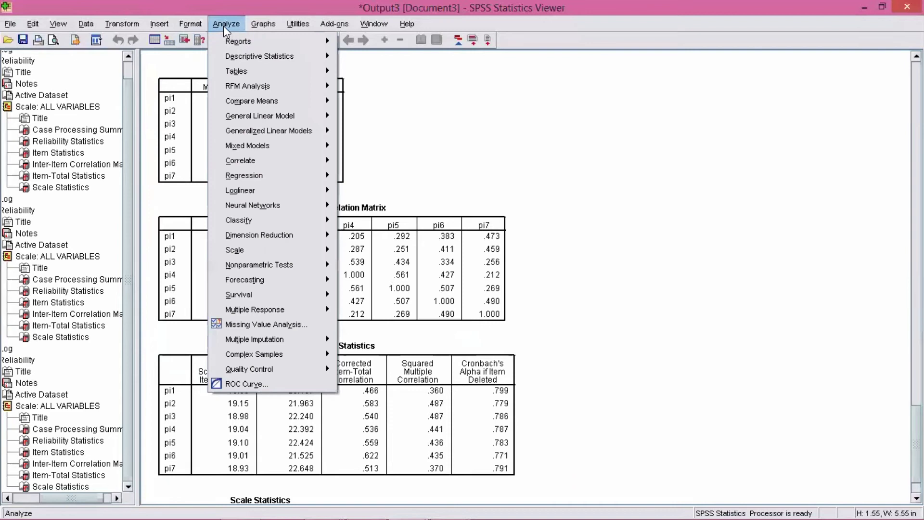
pyautogui.moveTo(249, 227)
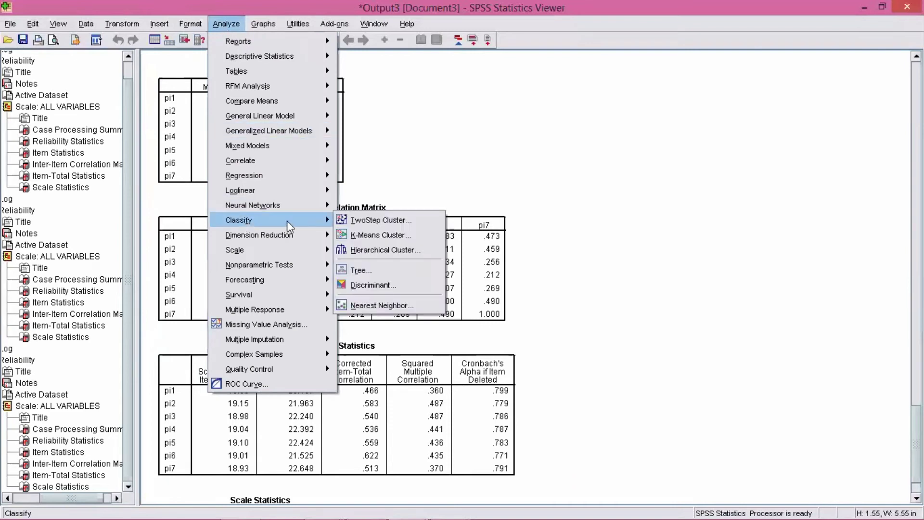
pyautogui.moveTo(288, 249)
pyautogui.click(381, 250)
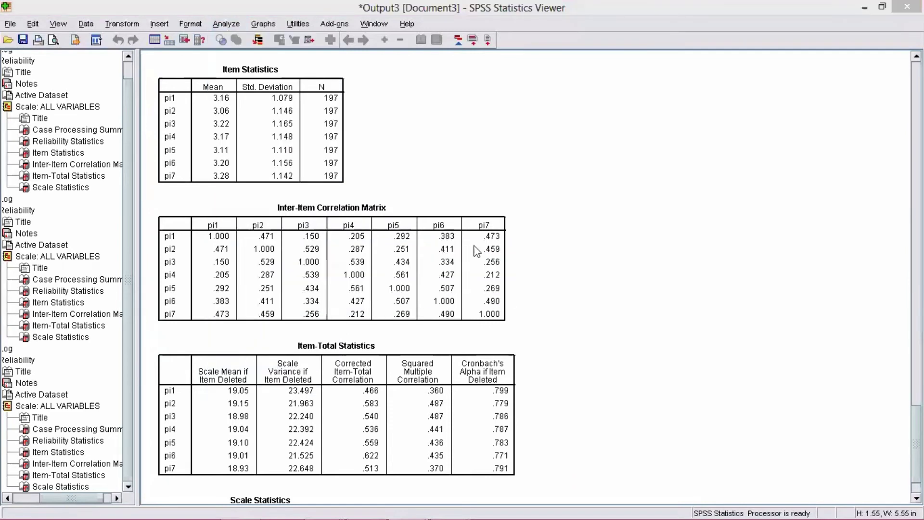
pyautogui.click(481, 270)
pyautogui.hotkey('ctrl', 'a')
pyautogui.click(428, 244)
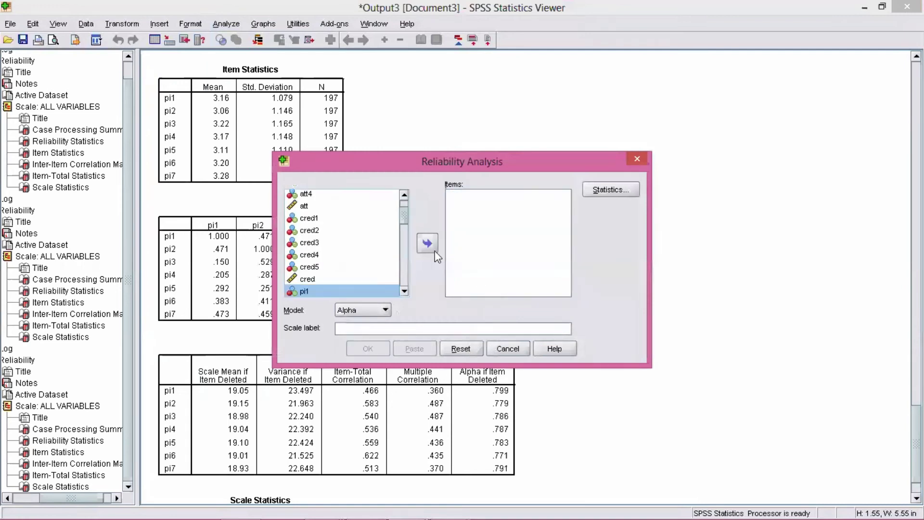
# - Add ent1 to ent5 as the scale items and run the Alpha reliability analysis
pyautogui.scroll(-5, 403, 292)
pyautogui.scroll(-3, 403, 292)
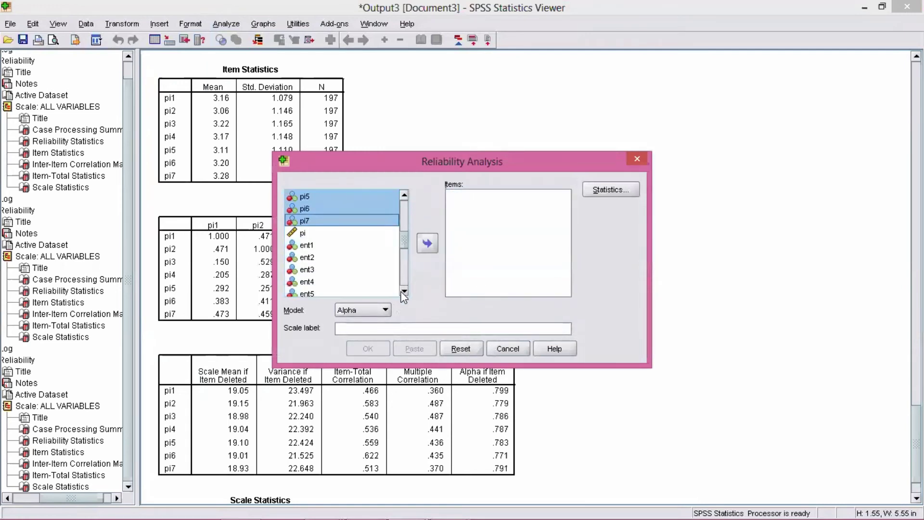
pyautogui.click(322, 208)
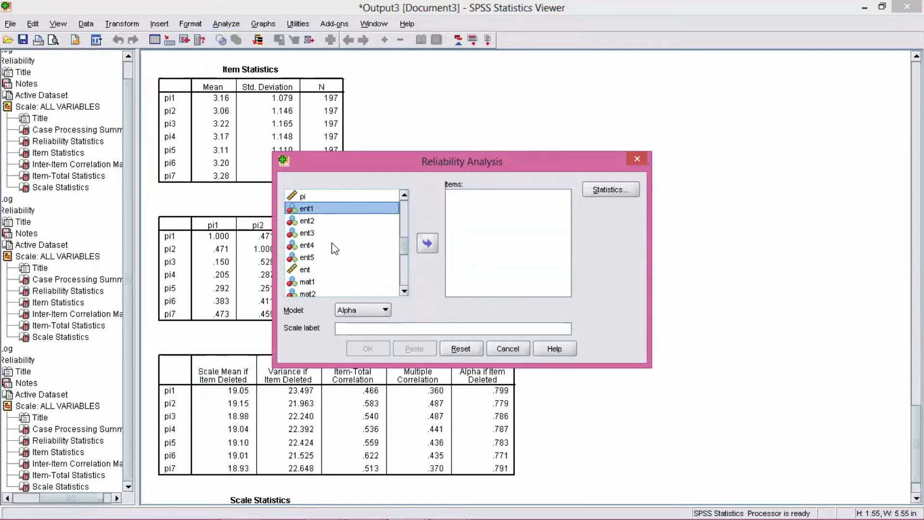
pyautogui.keyDown('shift'); pyautogui.click(397, 257); pyautogui.keyUp('shift')
pyautogui.click(428, 244)
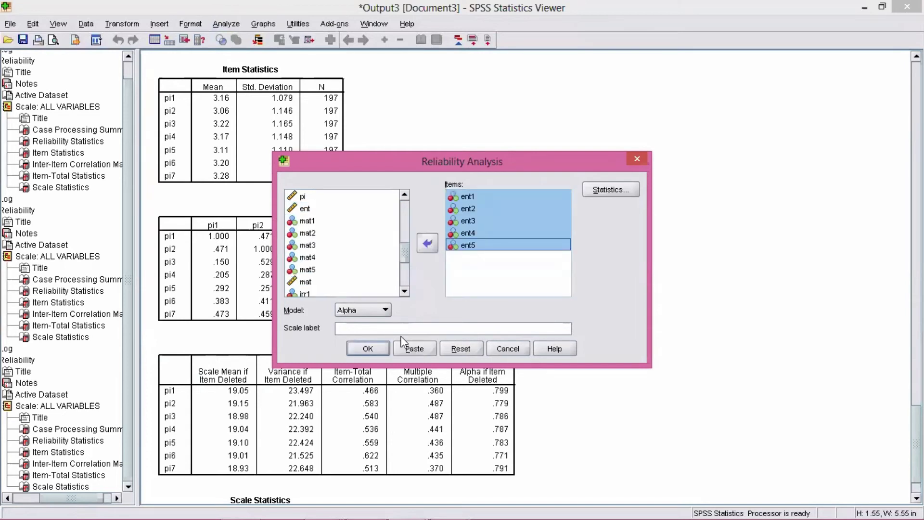
pyautogui.click(367, 348)
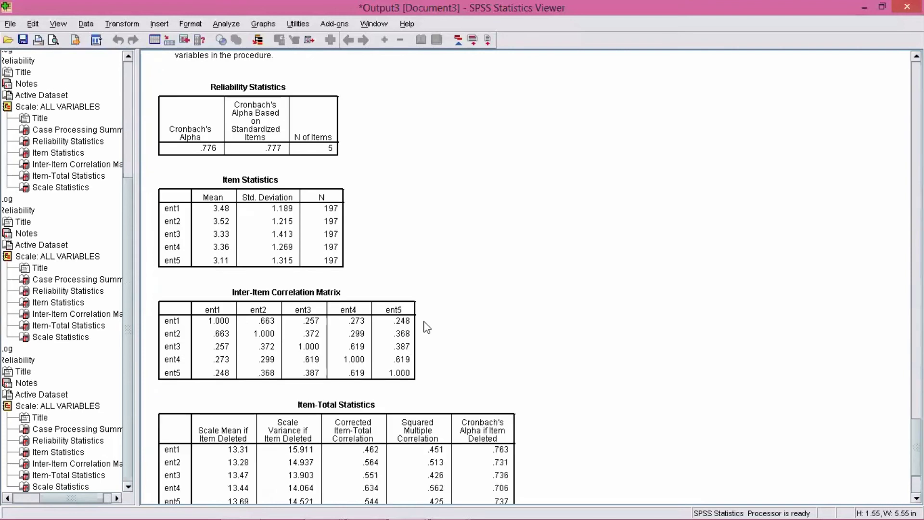
# - Check the ent1 to ent5 Item-Total Statistics, and remove these items from the scale in the Reliability Analysis
pyautogui.scroll(-3, 426, 327)
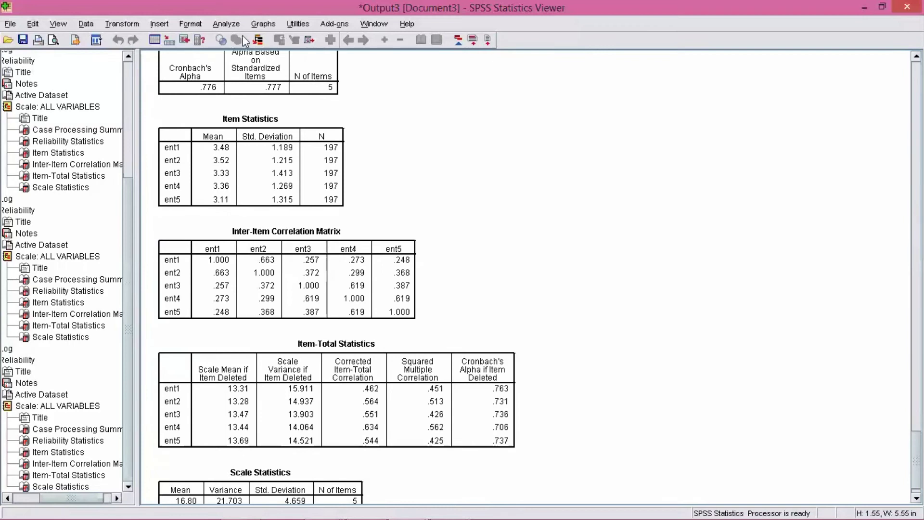
pyautogui.click(226, 23)
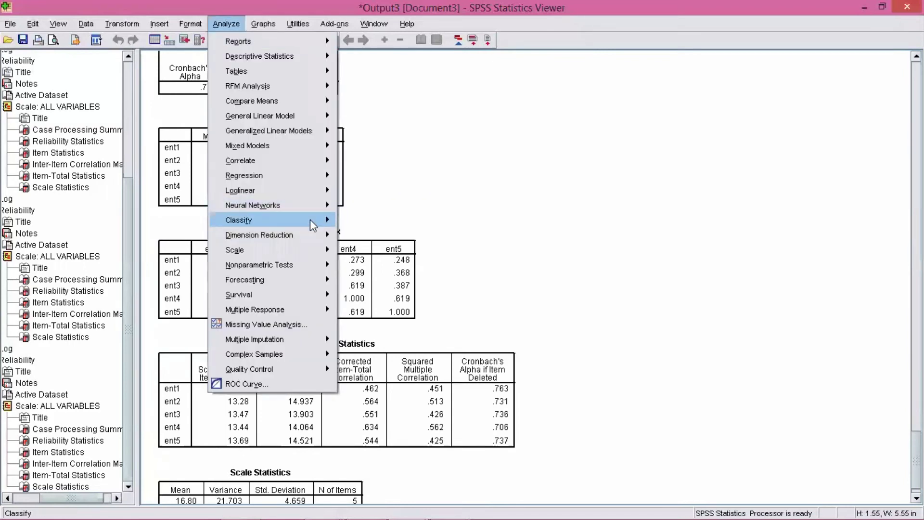
pyautogui.moveTo(316, 255)
pyautogui.click(373, 248)
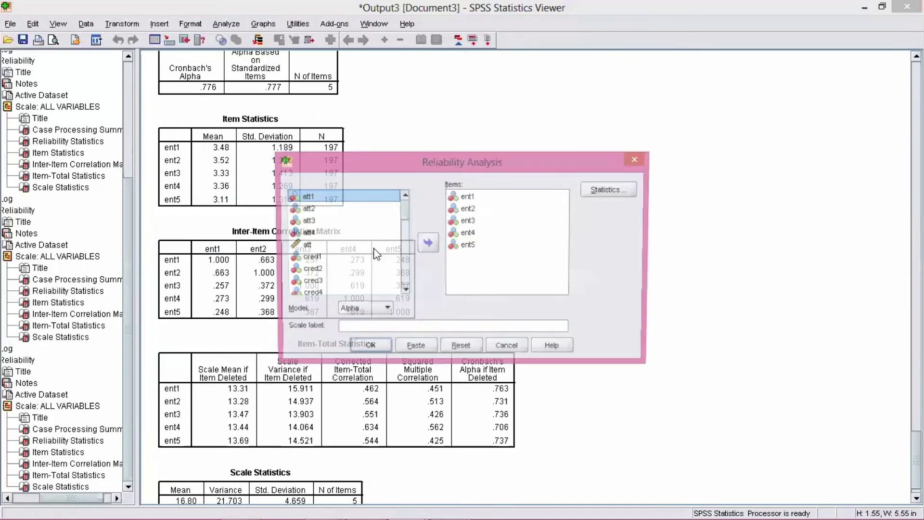
pyautogui.click(512, 247)
pyautogui.hotkey('shift', 'Home')
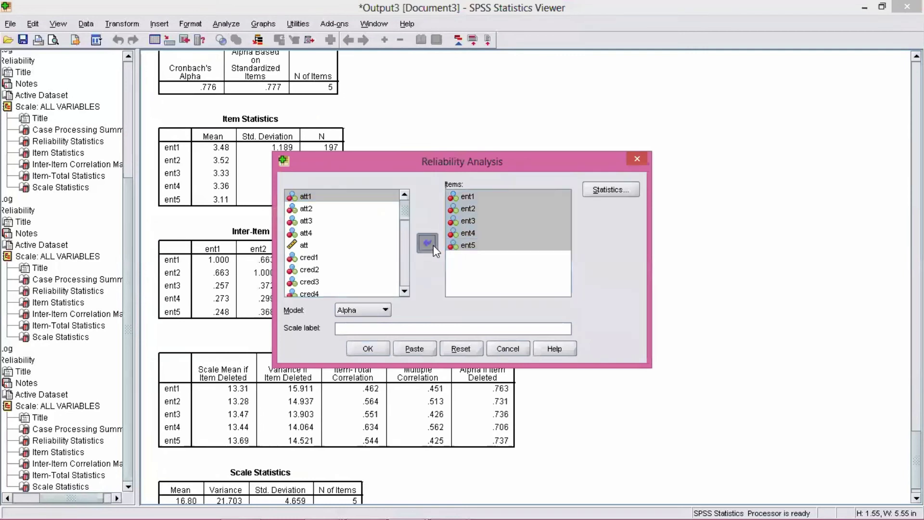
pyautogui.click(427, 243)
# - Add mat1 to mat5 as the scale items and run the Alpha reliability analysis
pyautogui.hotkey('shift', 'Down')
pyautogui.hotkey('shift', 'Down')
pyautogui.hotkey('shift', 'Down')
pyautogui.hotkey('shift', 'Down')
pyautogui.scroll(-3, 322, 226)
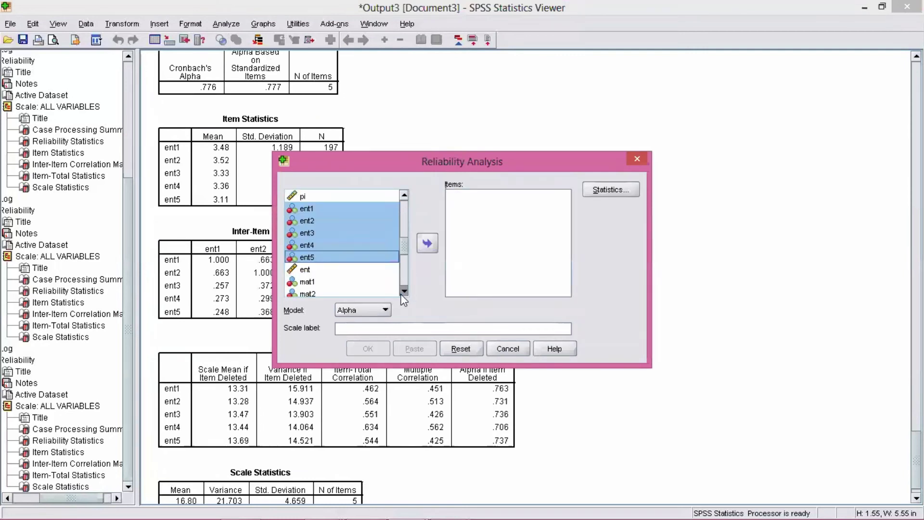
pyautogui.click(320, 221)
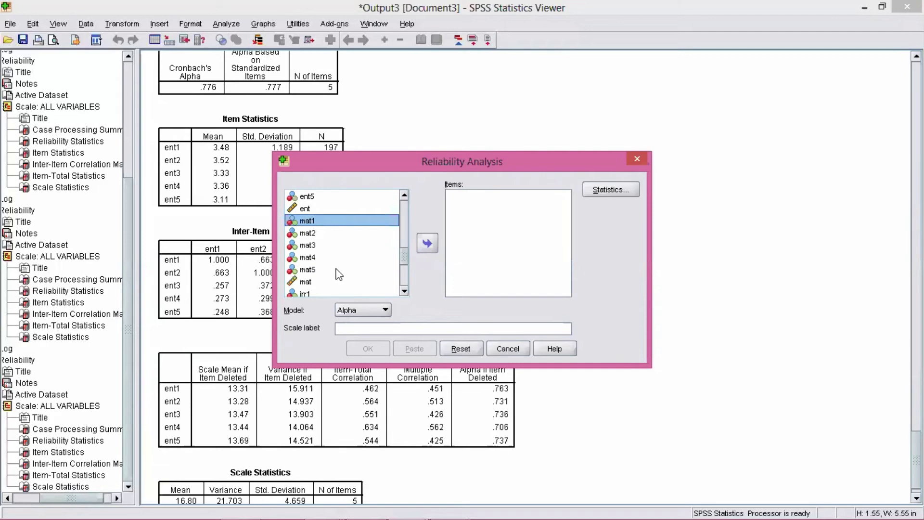
pyautogui.keyDown('shift'); pyautogui.click(334, 269); pyautogui.keyUp('shift')
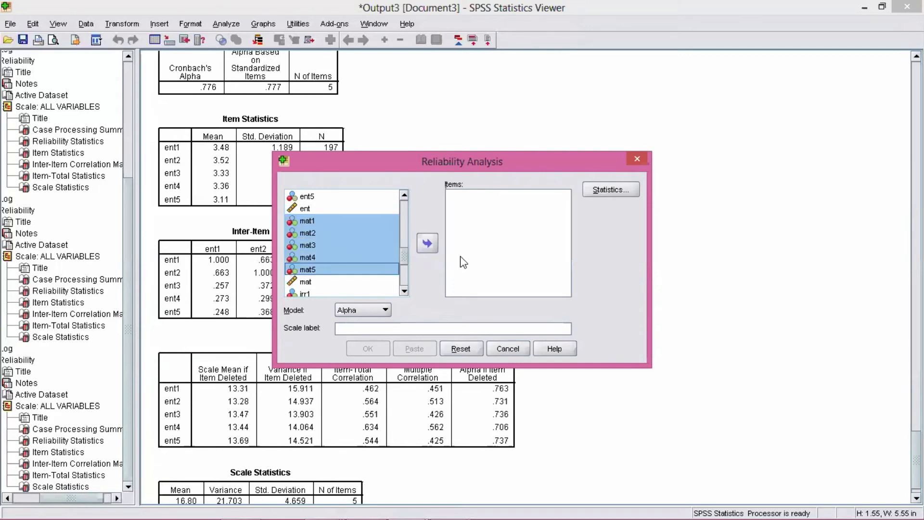
pyautogui.click(427, 243)
pyautogui.click(374, 347)
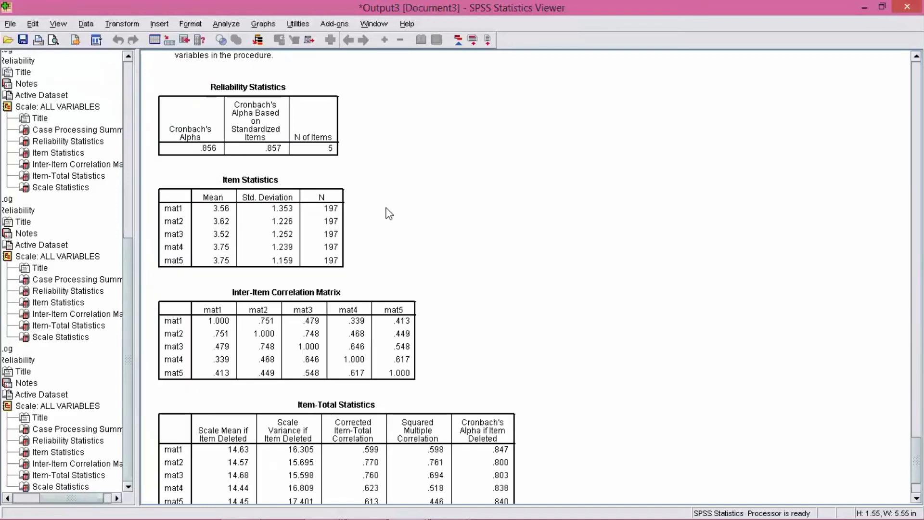
# - Check the mat1 to mat5 Item-Total Statistics, and remove these items from the scale in the Reliability Analysis
pyautogui.scroll(-2, 389, 214)
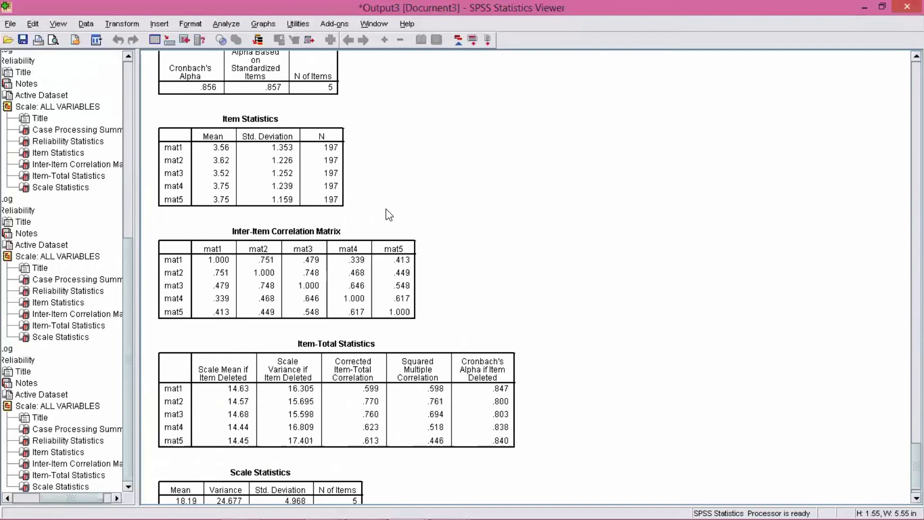
pyautogui.scroll(-1, 386, 213)
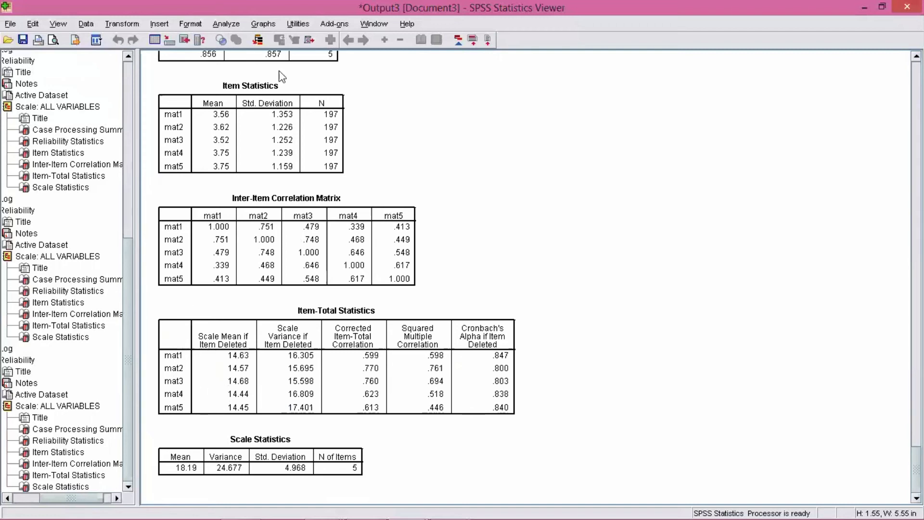
pyautogui.click(222, 26)
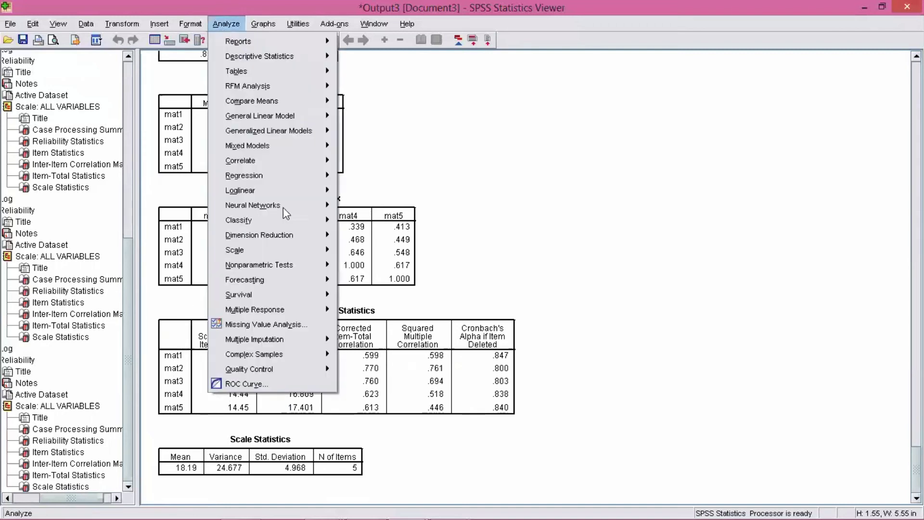
pyautogui.moveTo(304, 250)
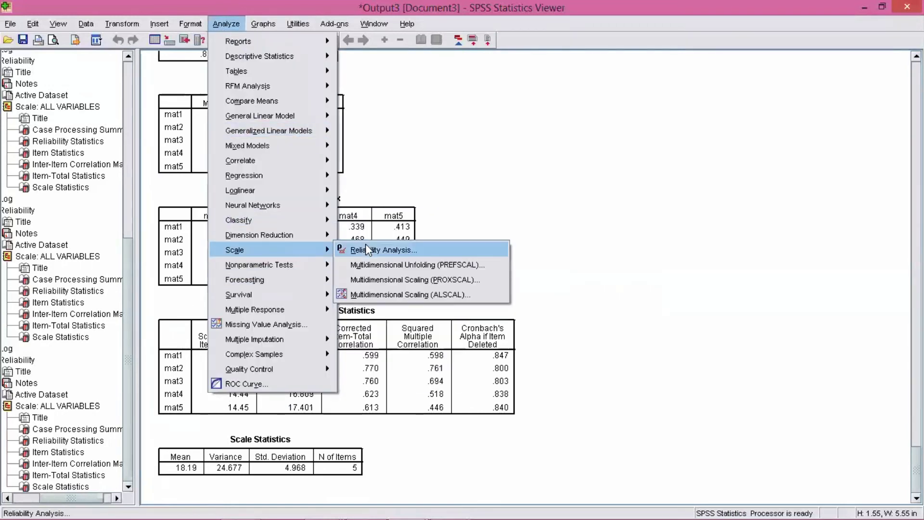
pyautogui.click(481, 188)
pyautogui.keyDown('shift'); pyautogui.click(467, 197); pyautogui.keyUp('shift')
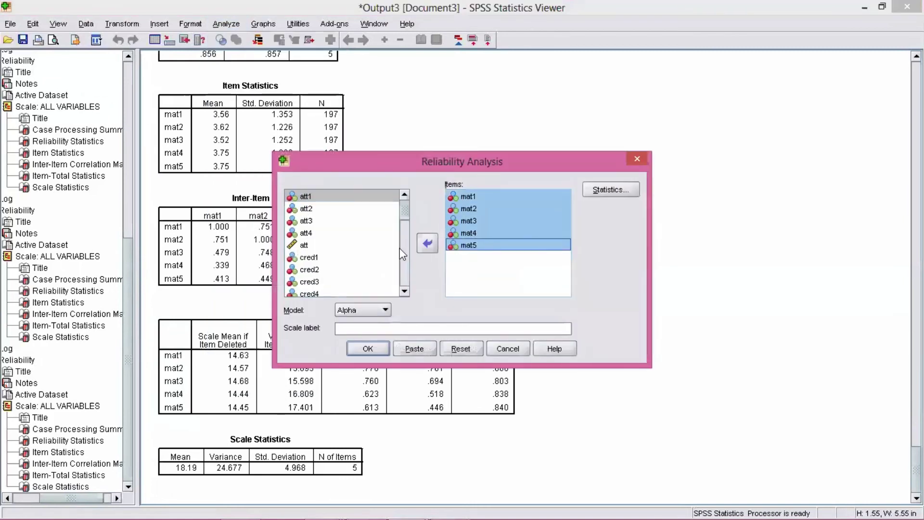
pyautogui.click(427, 243)
# - Add irr1 to irr4 as the scale items and run the Alpha reliability analysis
pyautogui.moveTo(403, 244); pyautogui.dragTo(403, 264)
pyautogui.click(320, 249)
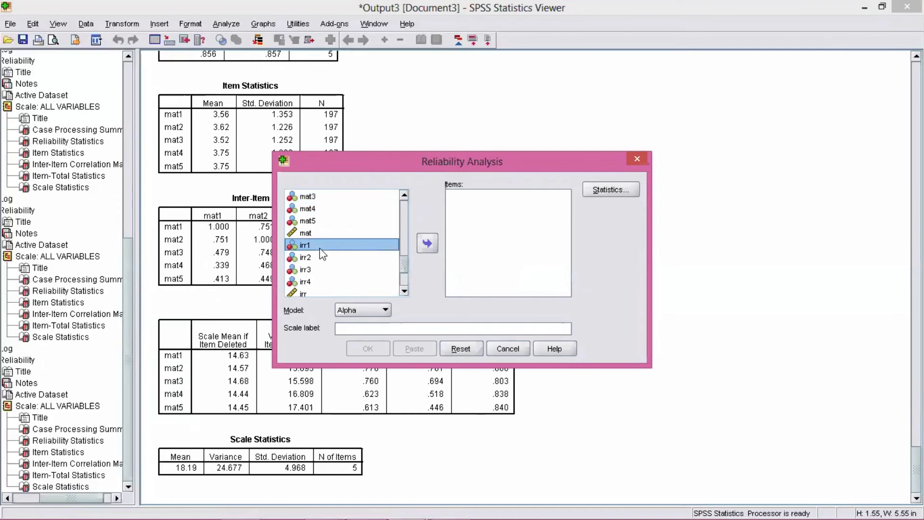
pyautogui.keyDown('shift'); pyautogui.click(310, 281); pyautogui.keyUp('shift')
pyautogui.click(423, 245)
pyautogui.click(368, 349)
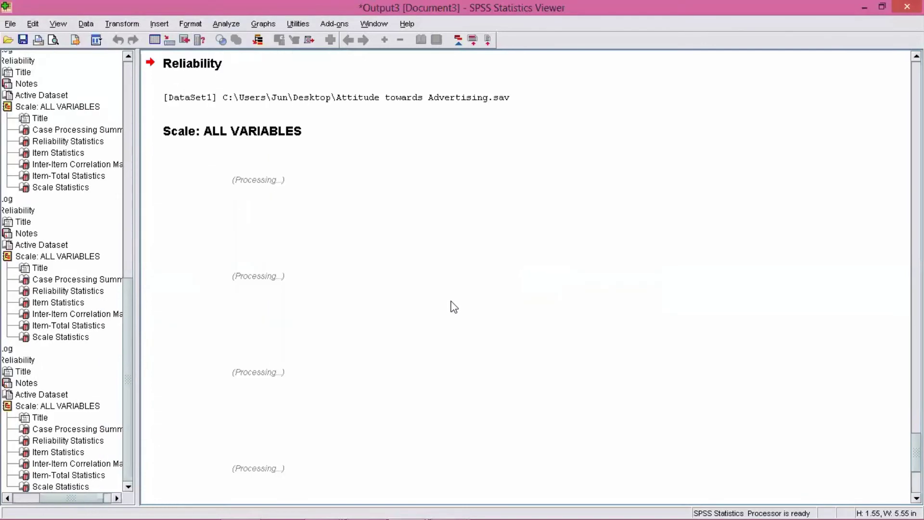
# - Check the irr1 to irr4 Item-Total Statistics, and clear these items from the scale in the Reliability Analysis
pyautogui.scroll(-6, 454, 306)
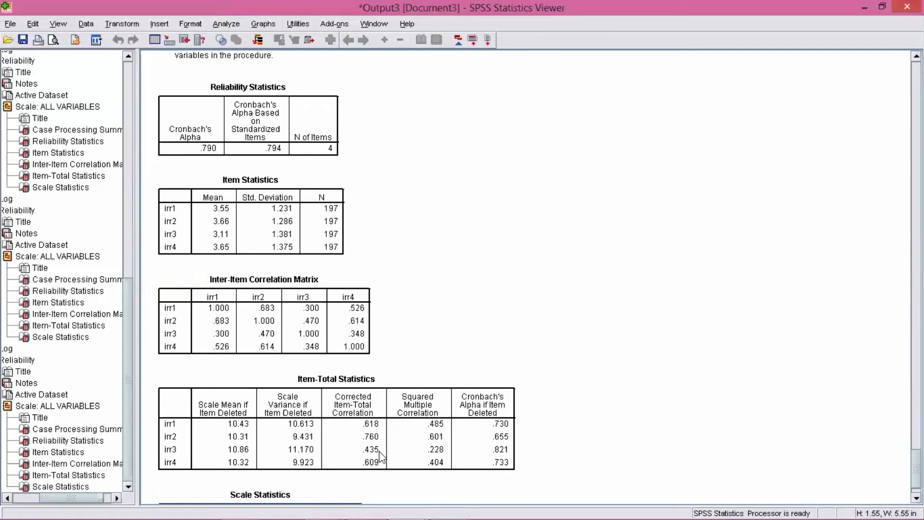
pyautogui.click(227, 23)
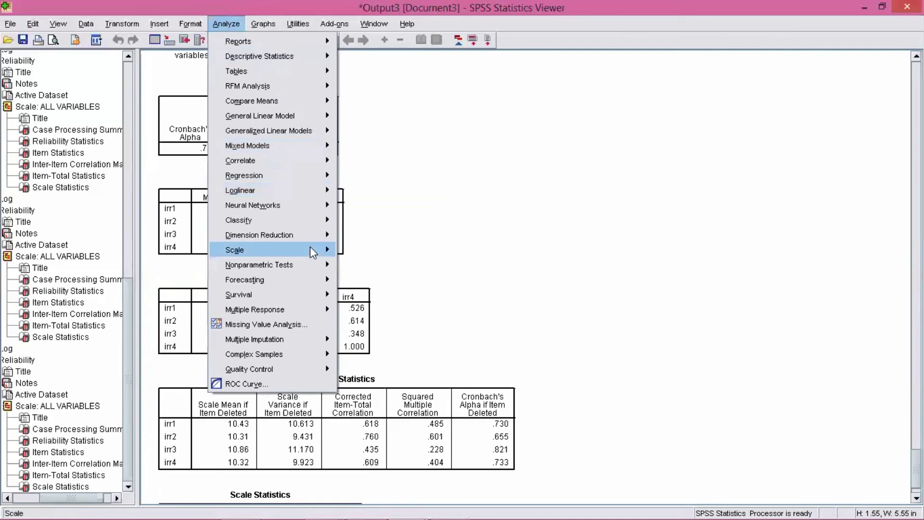
pyautogui.moveTo(315, 251)
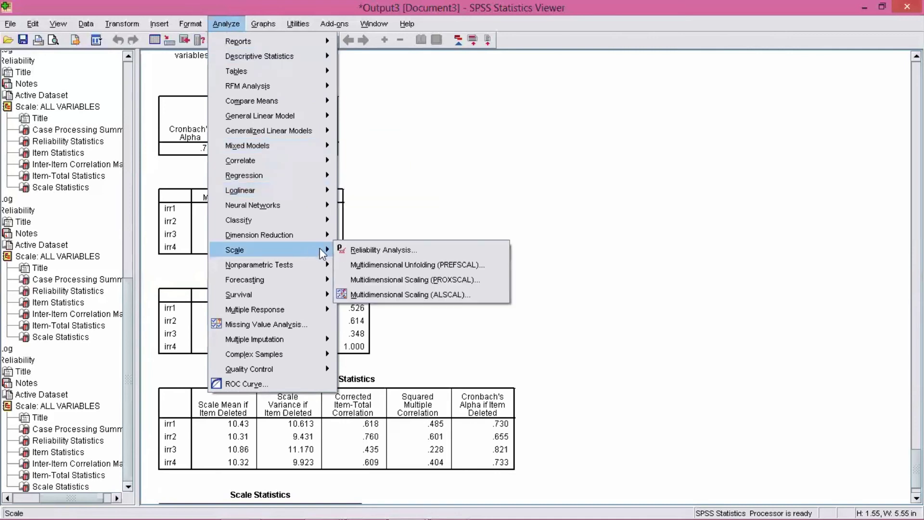
pyautogui.click(347, 249)
pyautogui.moveTo(466, 233); pyautogui.dragTo(465, 196)
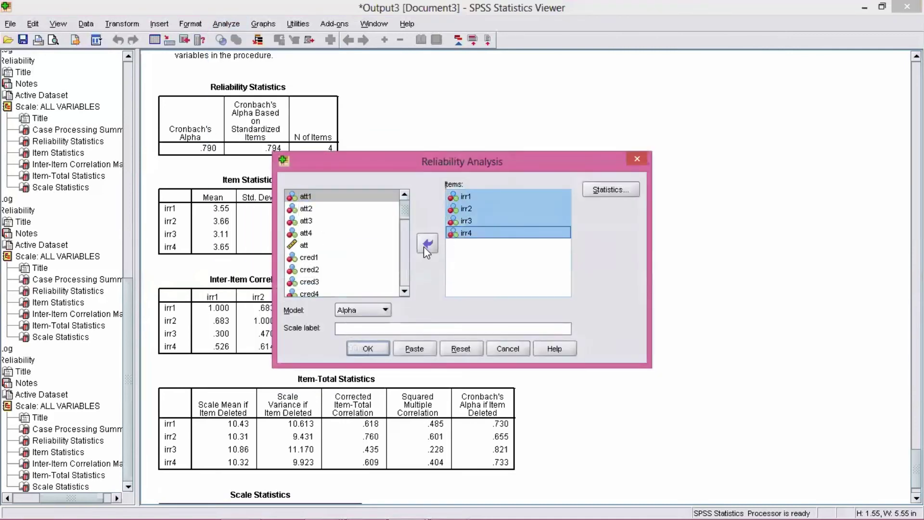
pyautogui.click(427, 243)
# - Add inf1 to inf5 as the scale items and run the Alpha reliability analysis
pyautogui.scroll(-4, 403, 292)
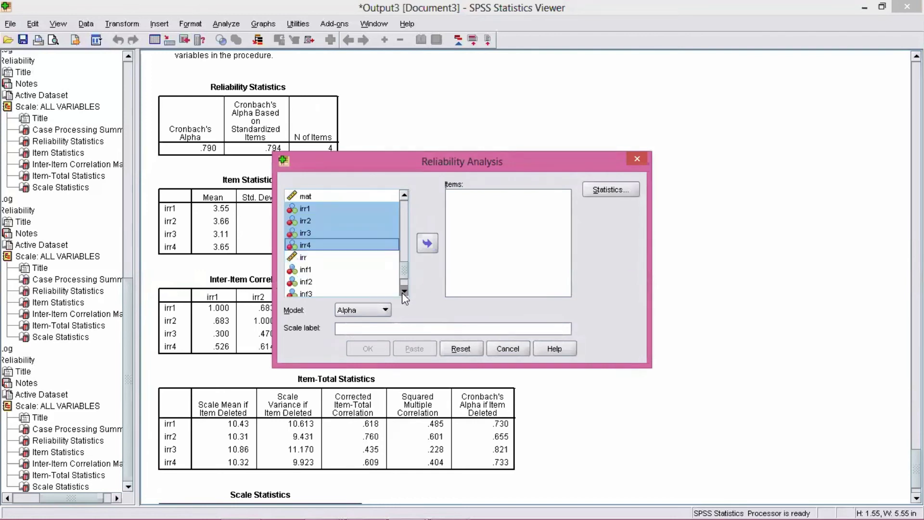
pyautogui.moveTo(310, 245); pyautogui.dragTo(314, 235)
pyautogui.click(314, 235)
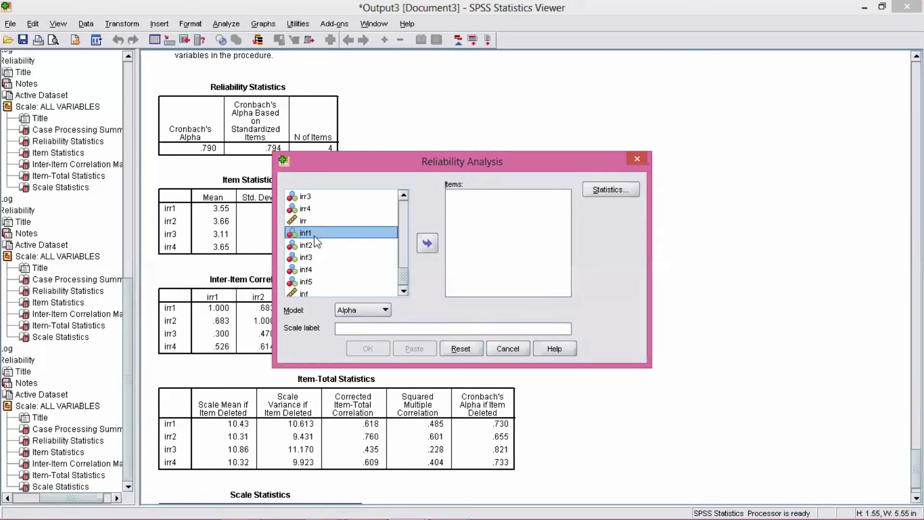
pyautogui.keyDown('shift'); pyautogui.click(308, 283); pyautogui.keyUp('shift')
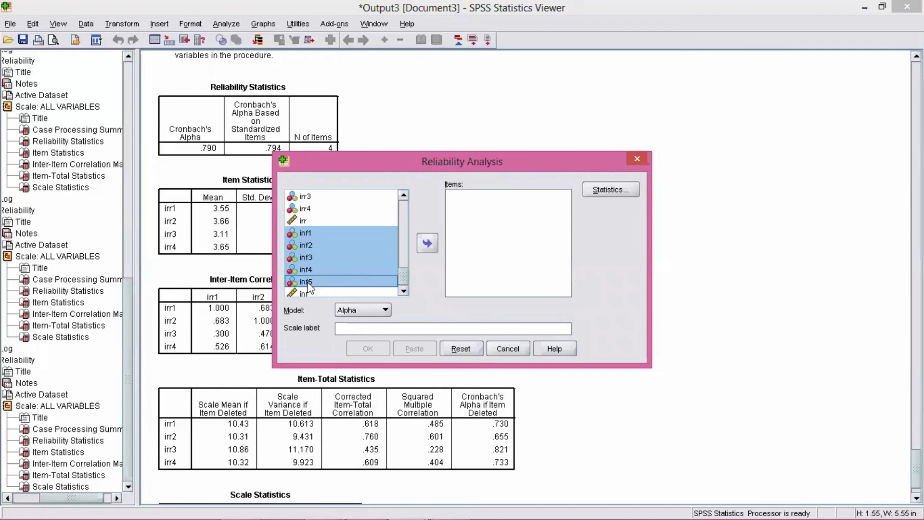
pyautogui.click(428, 244)
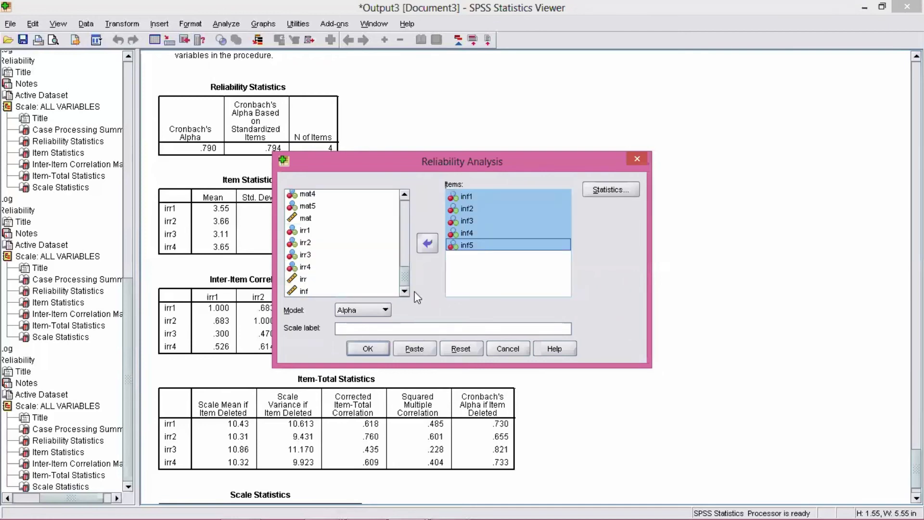
pyautogui.click(366, 349)
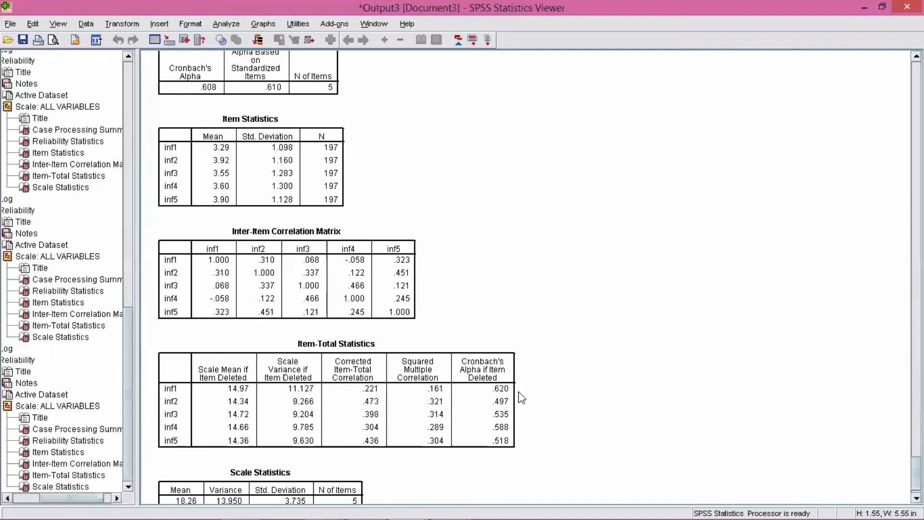
# - Remove inf1 from the scale items, rerun the Alpha reliability analysis, and check the output for inf2 to inf5
pyautogui.click(502, 392)
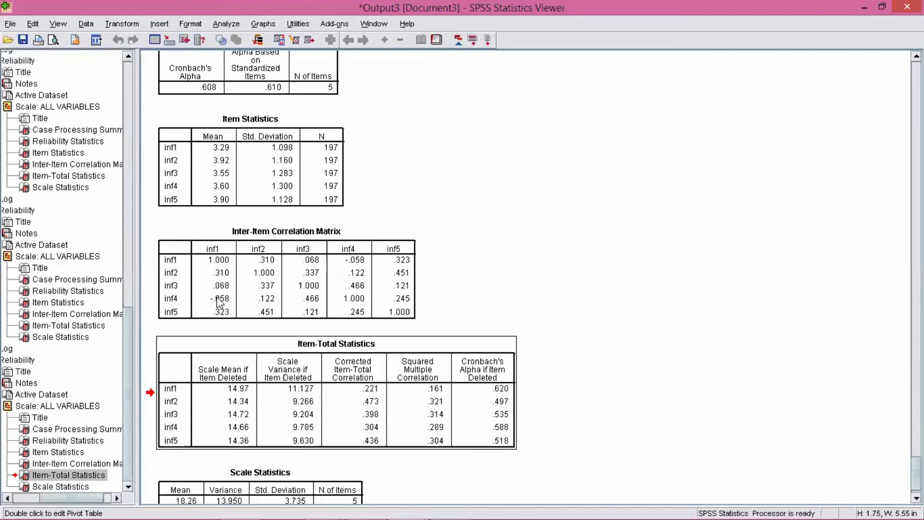
pyautogui.click(226, 24)
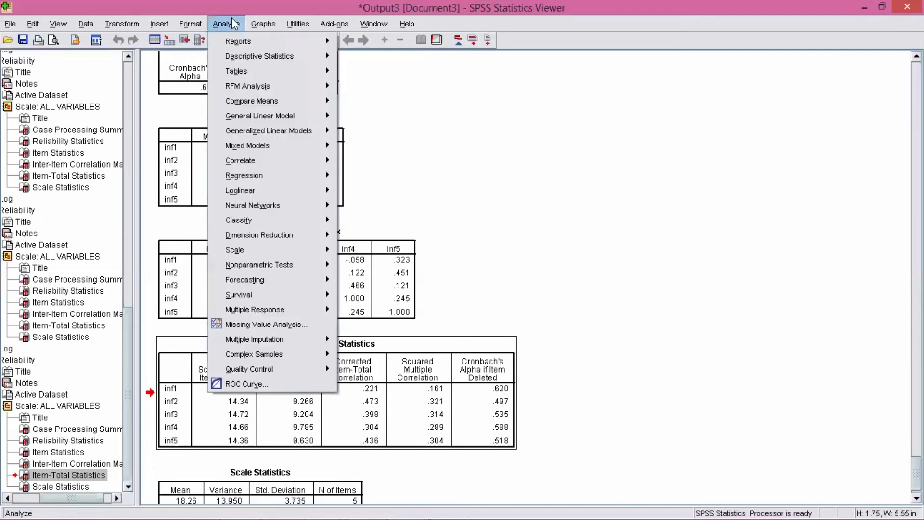
pyautogui.moveTo(287, 251)
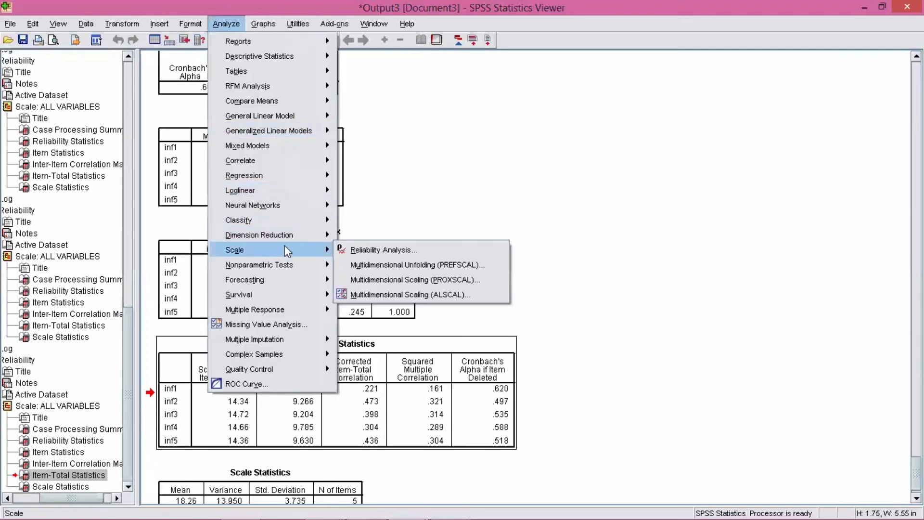
pyautogui.click(348, 249)
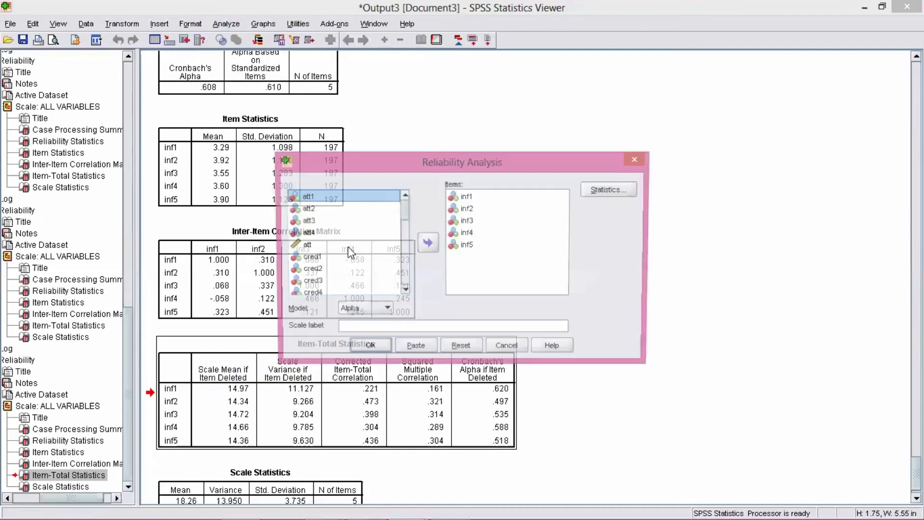
pyautogui.click(462, 196)
pyautogui.click(428, 243)
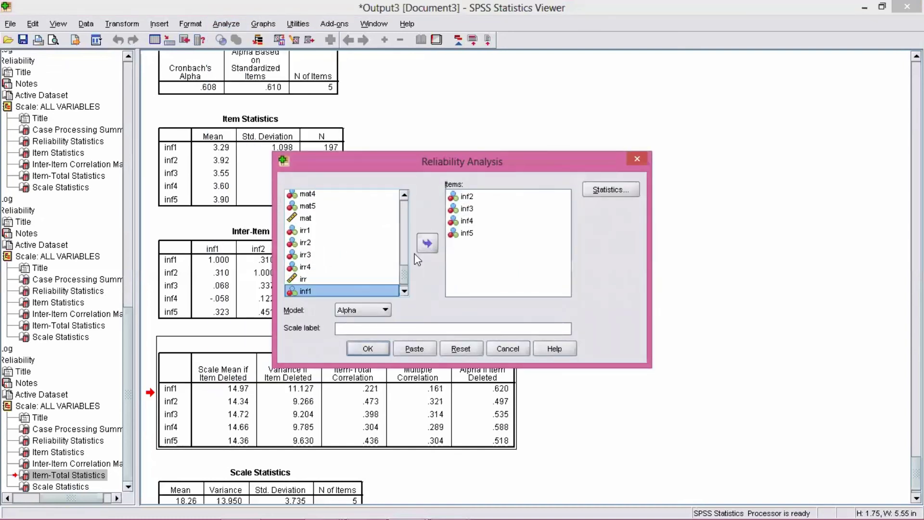
pyautogui.click(367, 348)
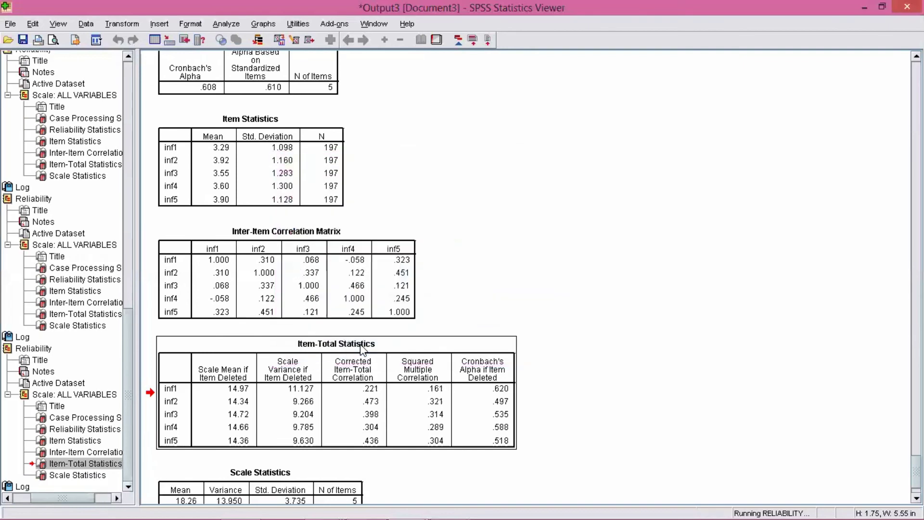
pyautogui.scroll(-5, 396, 284)
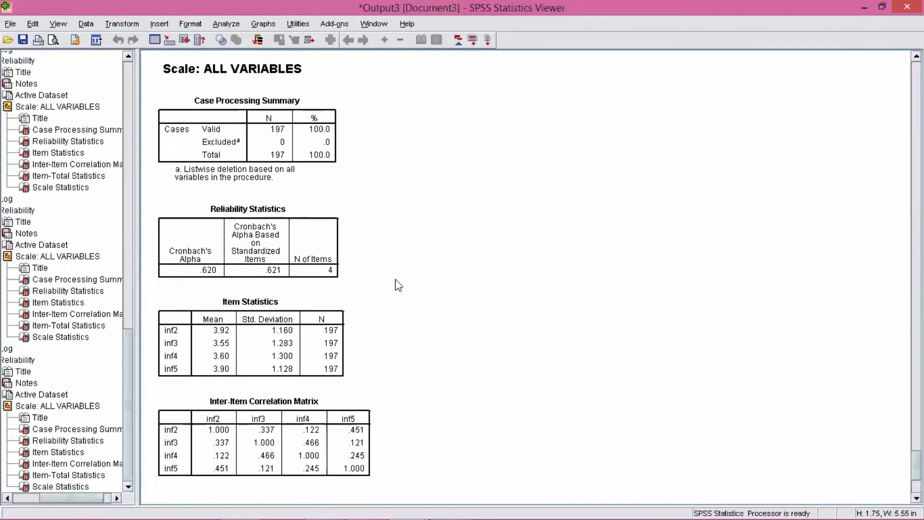
pyautogui.scroll(-3, 347, 239)
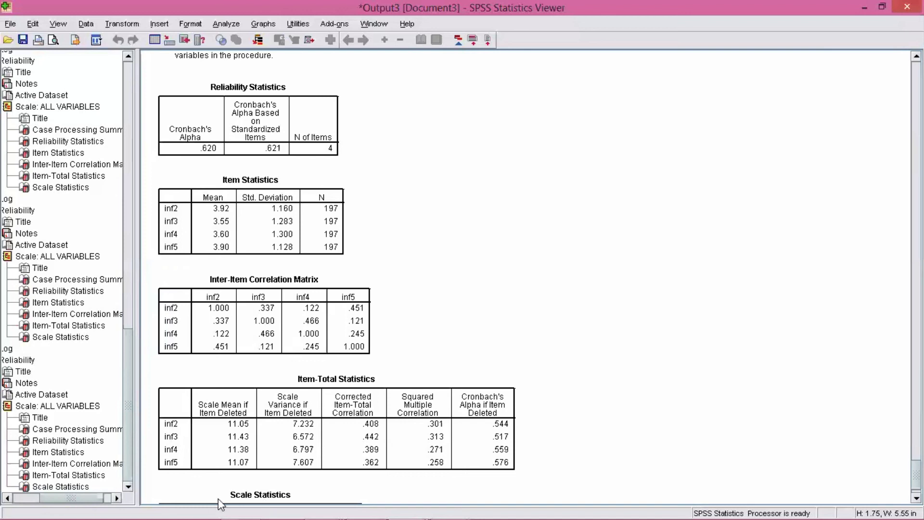
pyautogui.moveTo(246, 505)
pyautogui.click(329, 504)
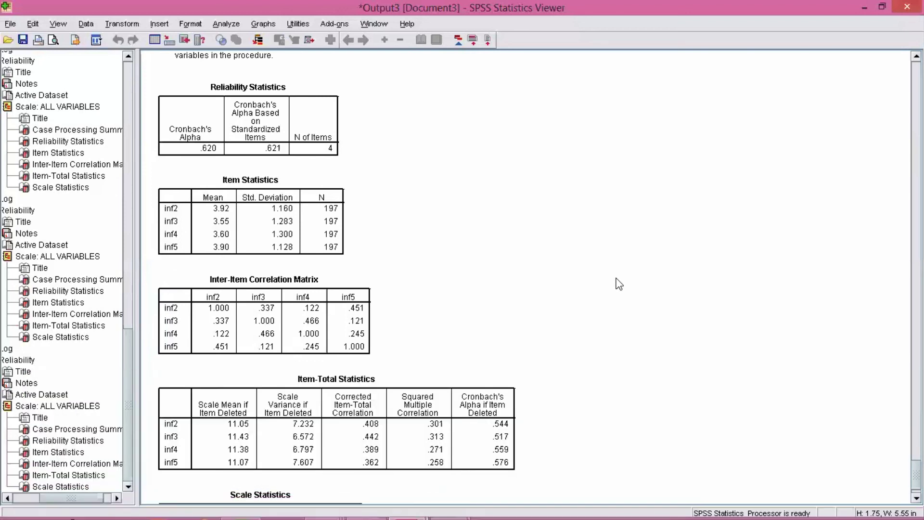
pyautogui.moveTo(500, 501)
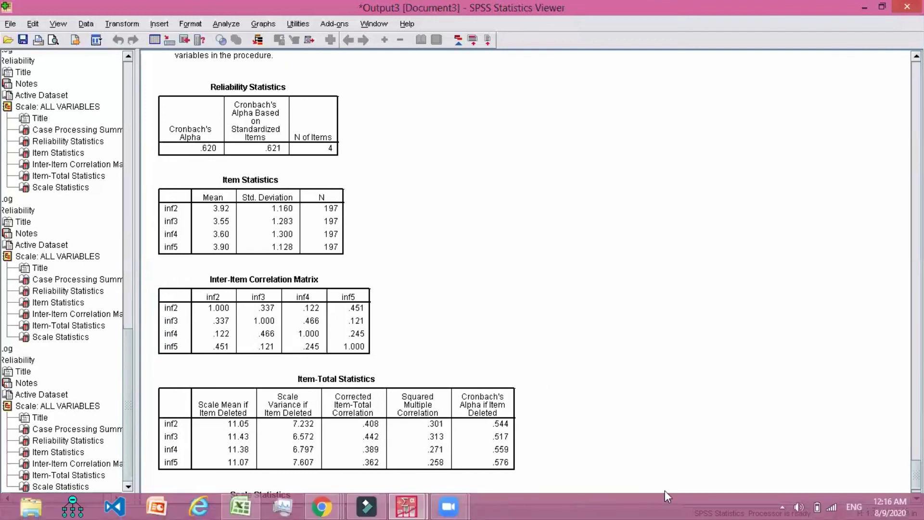